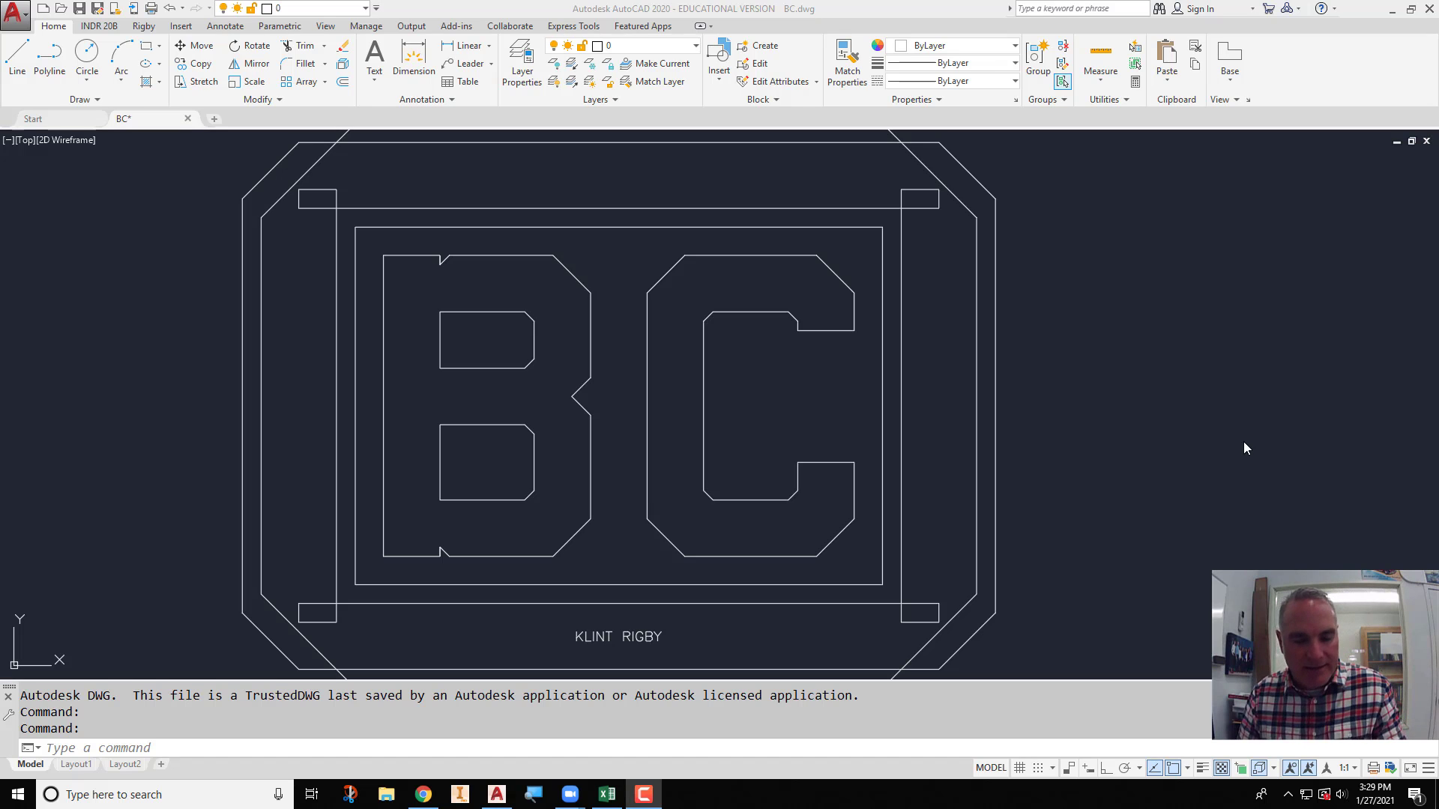
Save the finished BC logo drawing under its existing file name.
scroll(1015, 444, down, 2)
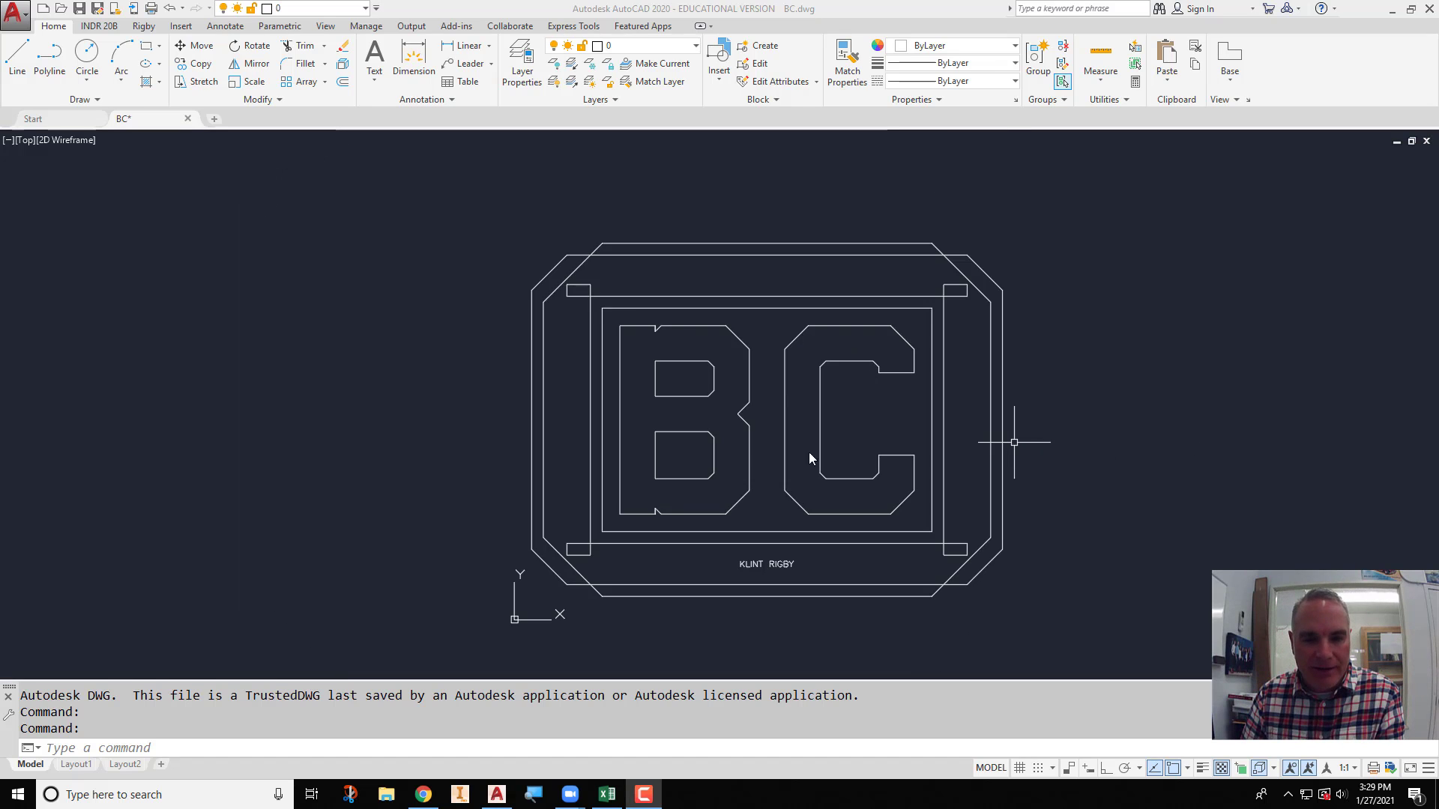
mouse_move(729, 376)
middle_down()
mouse_move(672, 329)
mouse_move(648, 349)
middle_up()
scroll(670, 328, up, 2)
scroll(670, 328, down, 2)
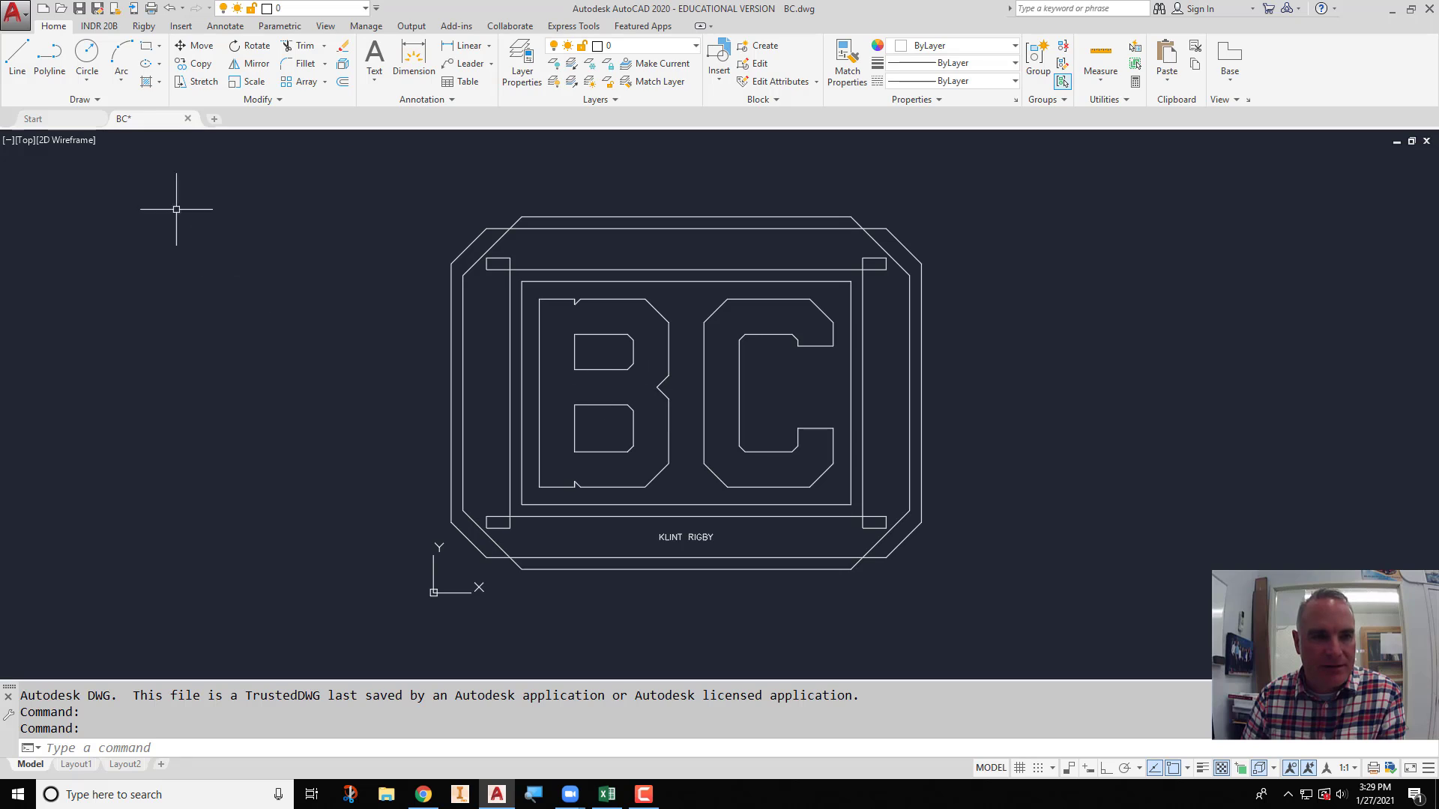
click(79, 10)
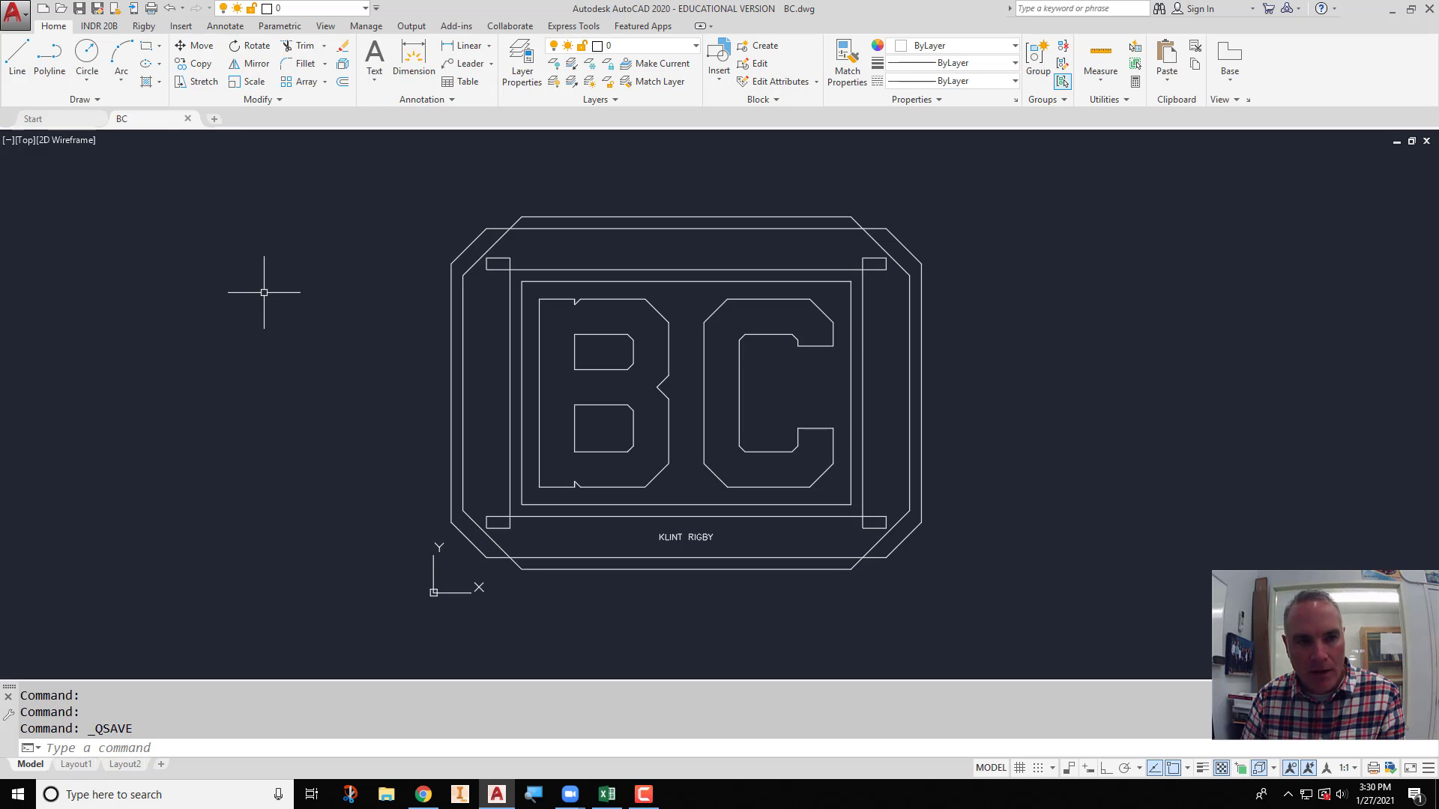
click(19, 24)
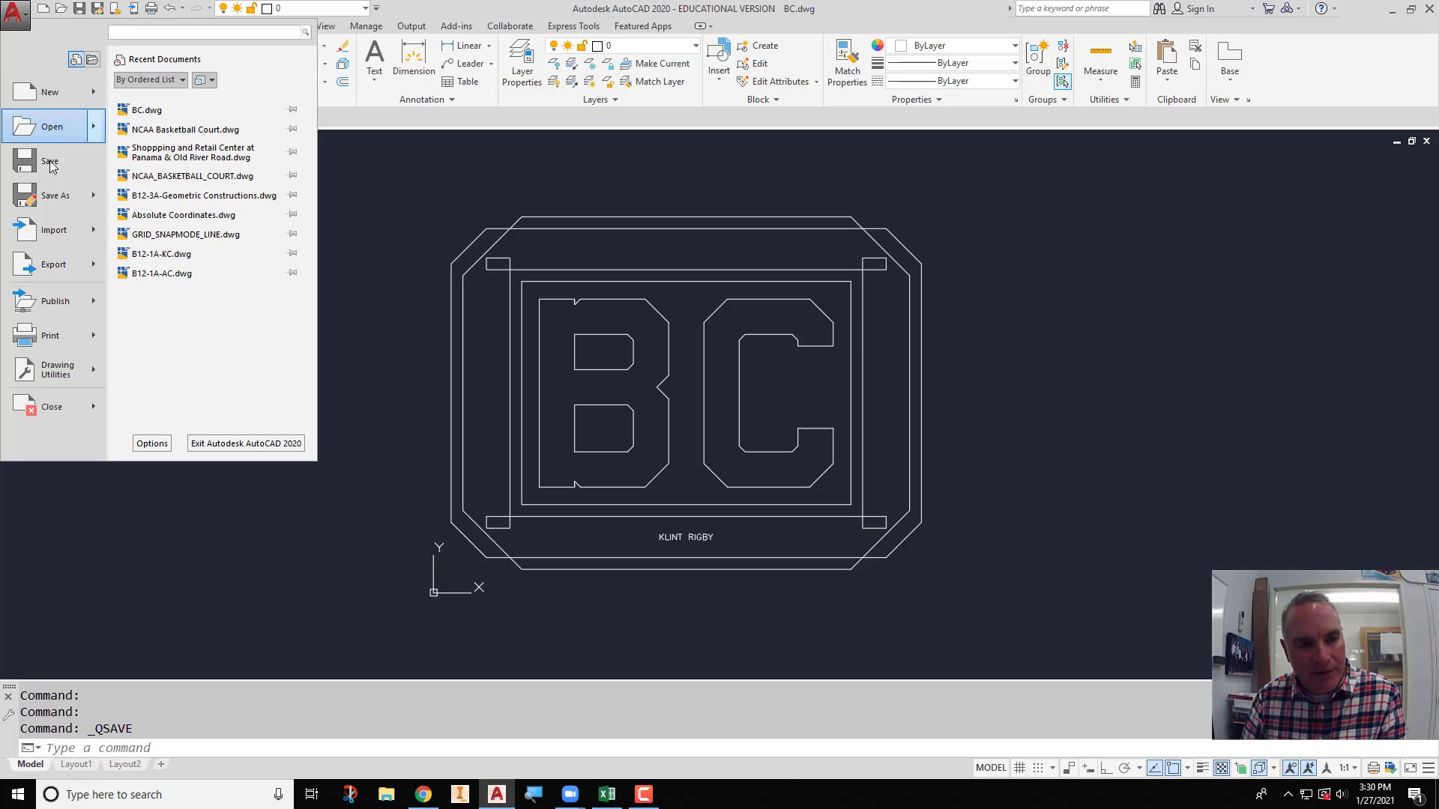
mouse_move(62, 341)
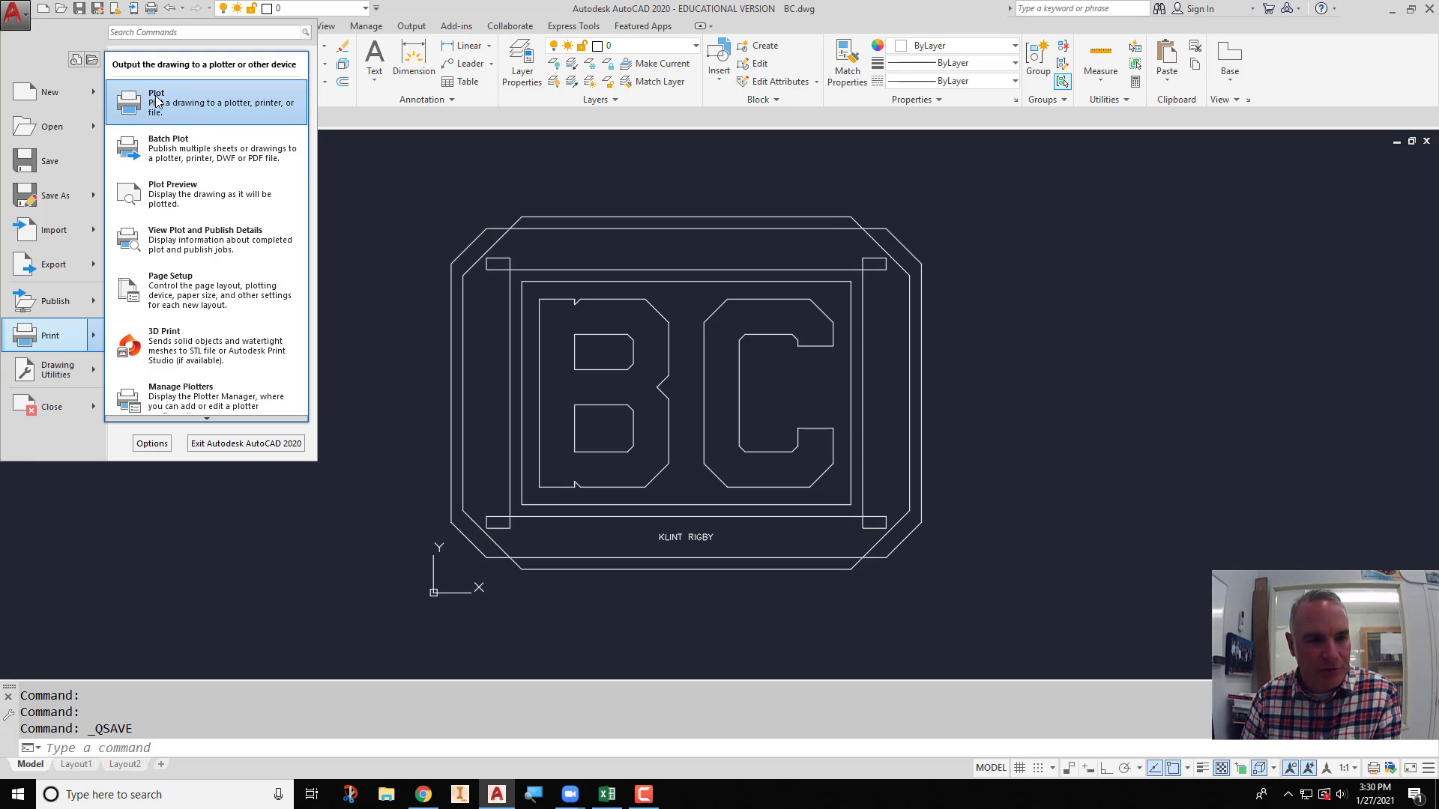
key(Escape)
key(Escape)
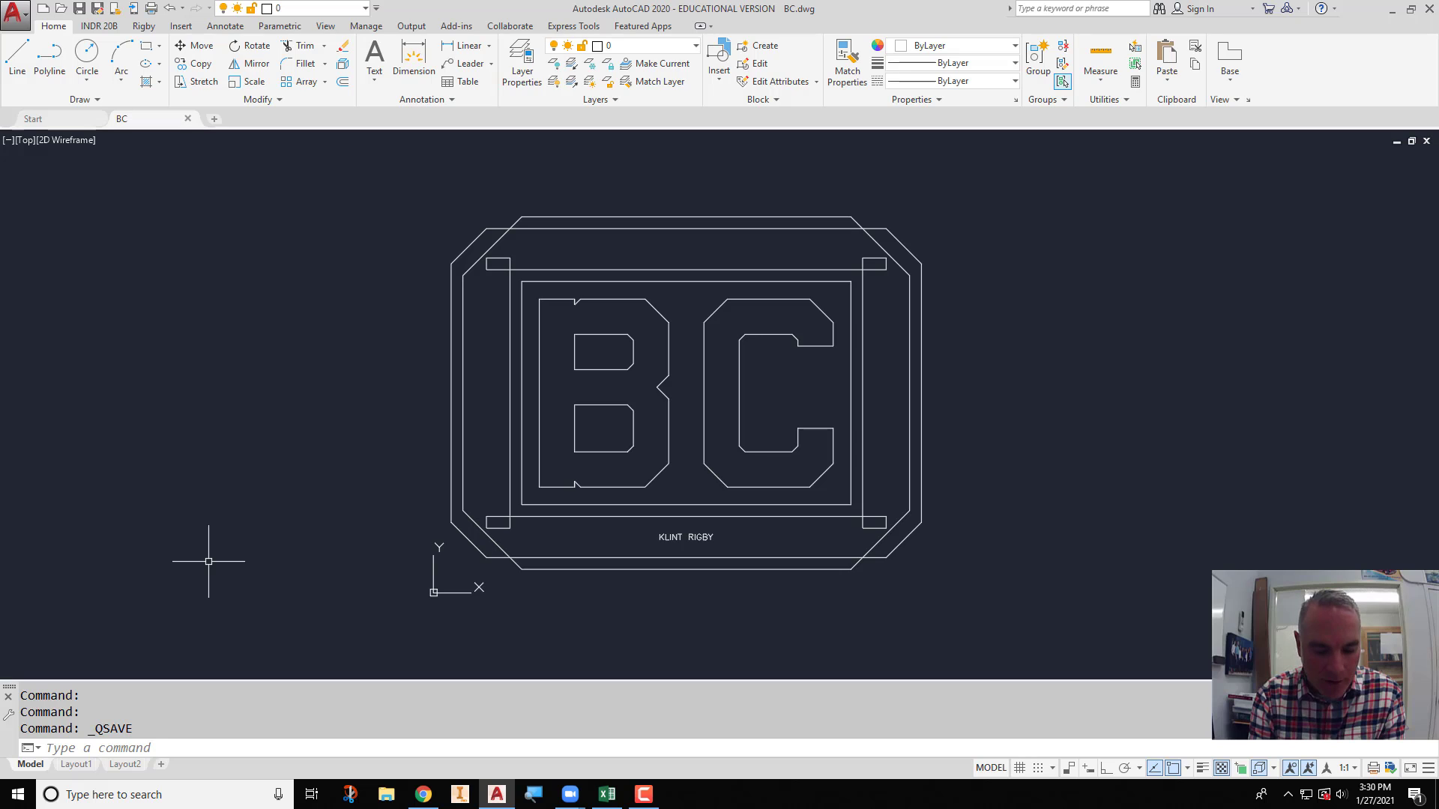
text(p)
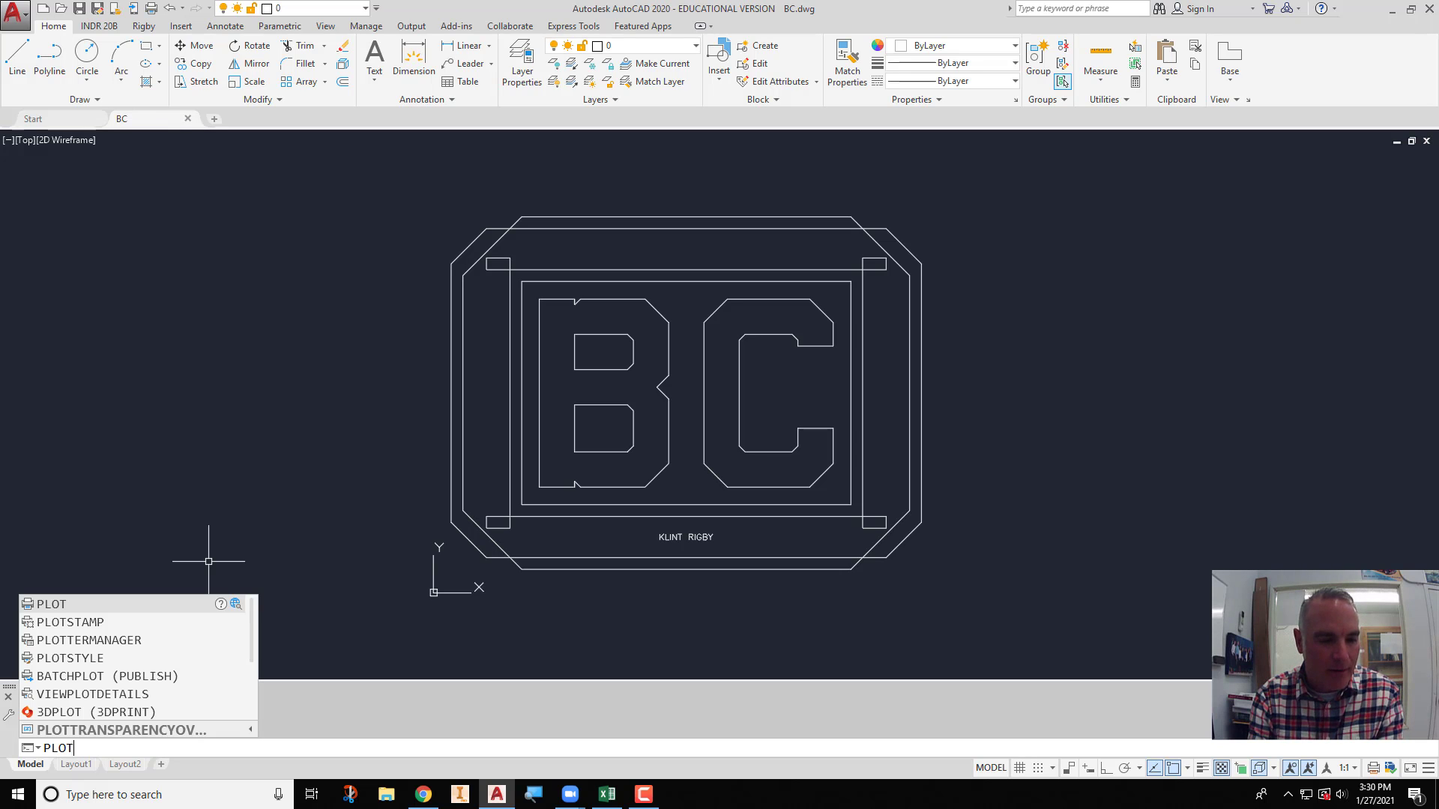
key(ctrl+s)
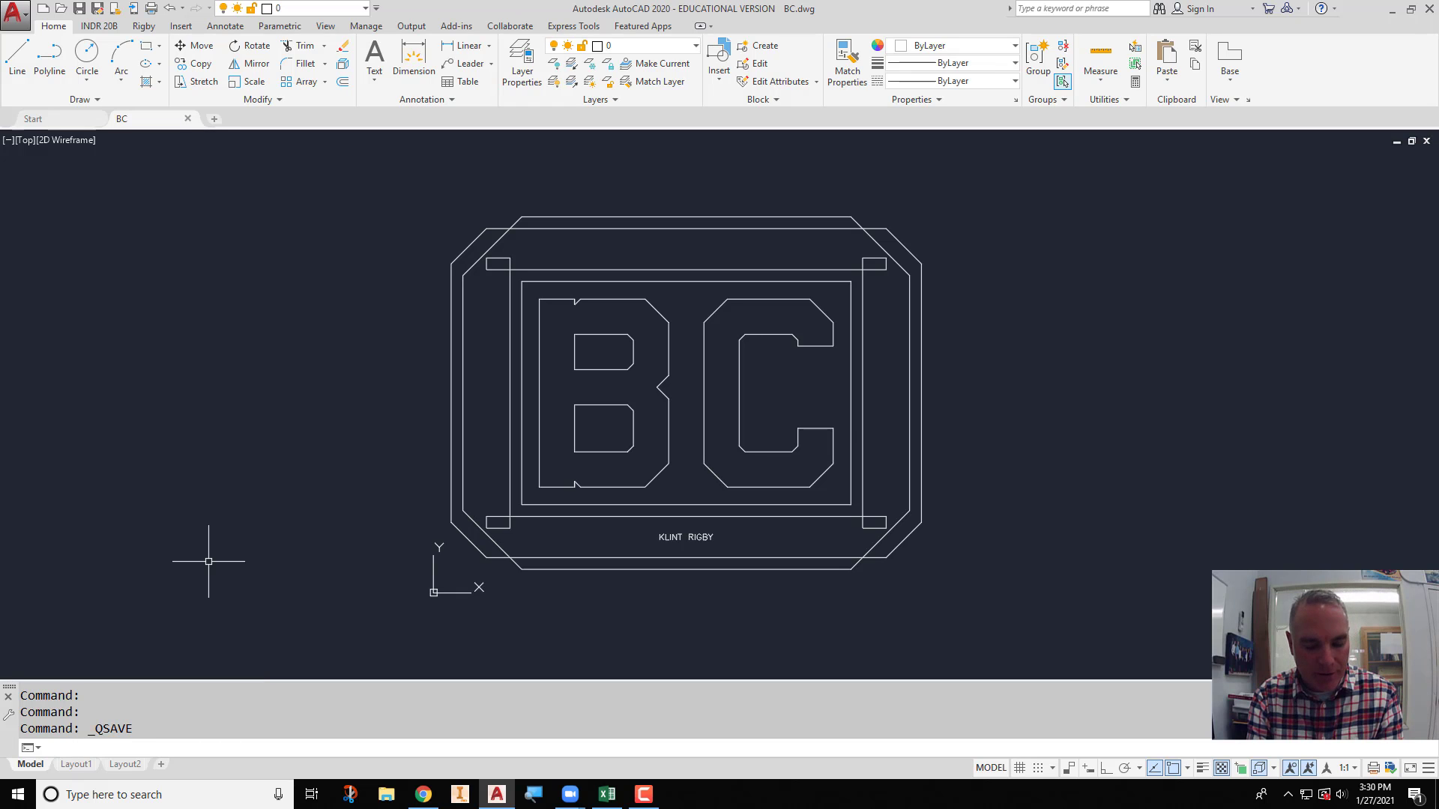
Start plotting the model and choose DWG To PDF.pc3 as the plotter.
key(ctrl+p)
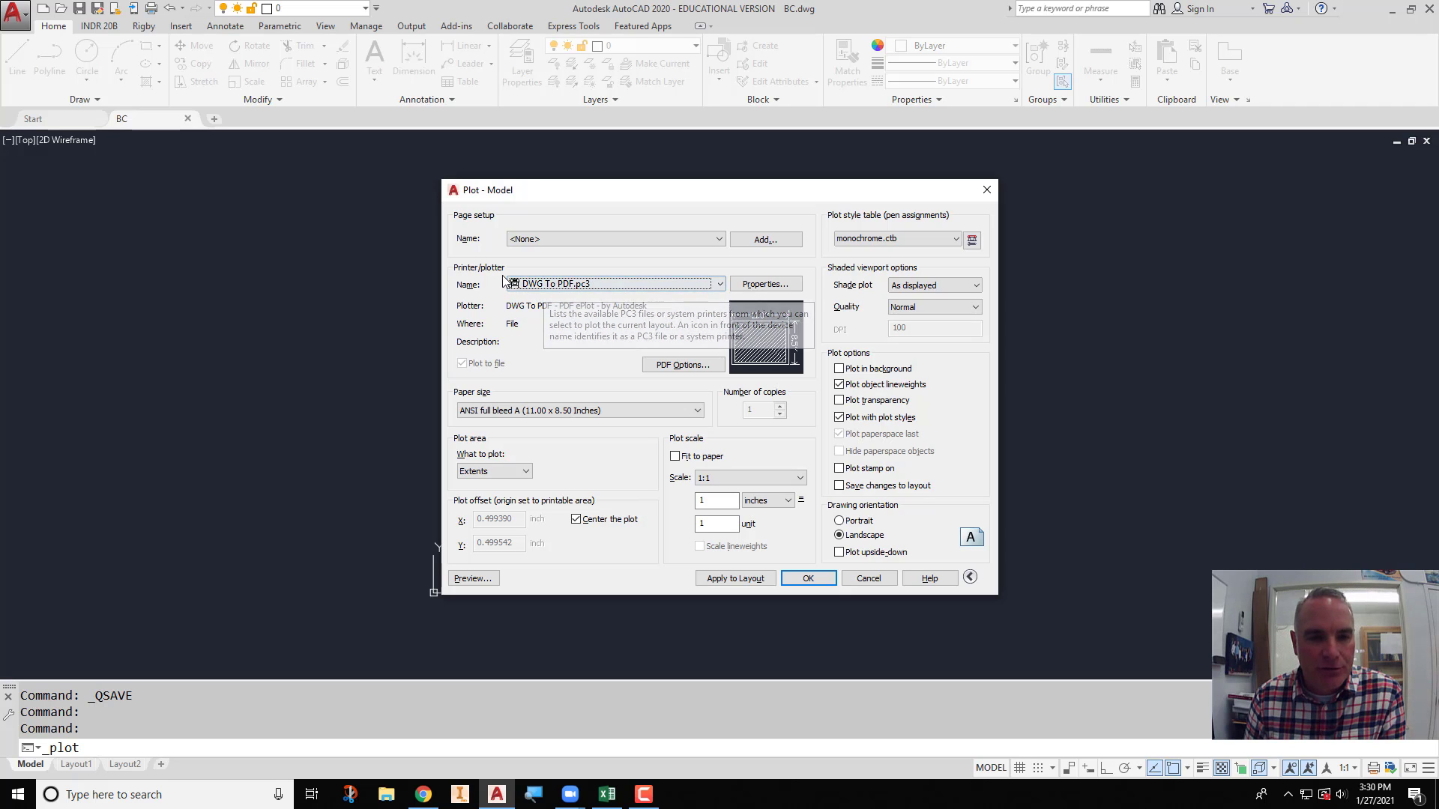
click(572, 285)
click(573, 286)
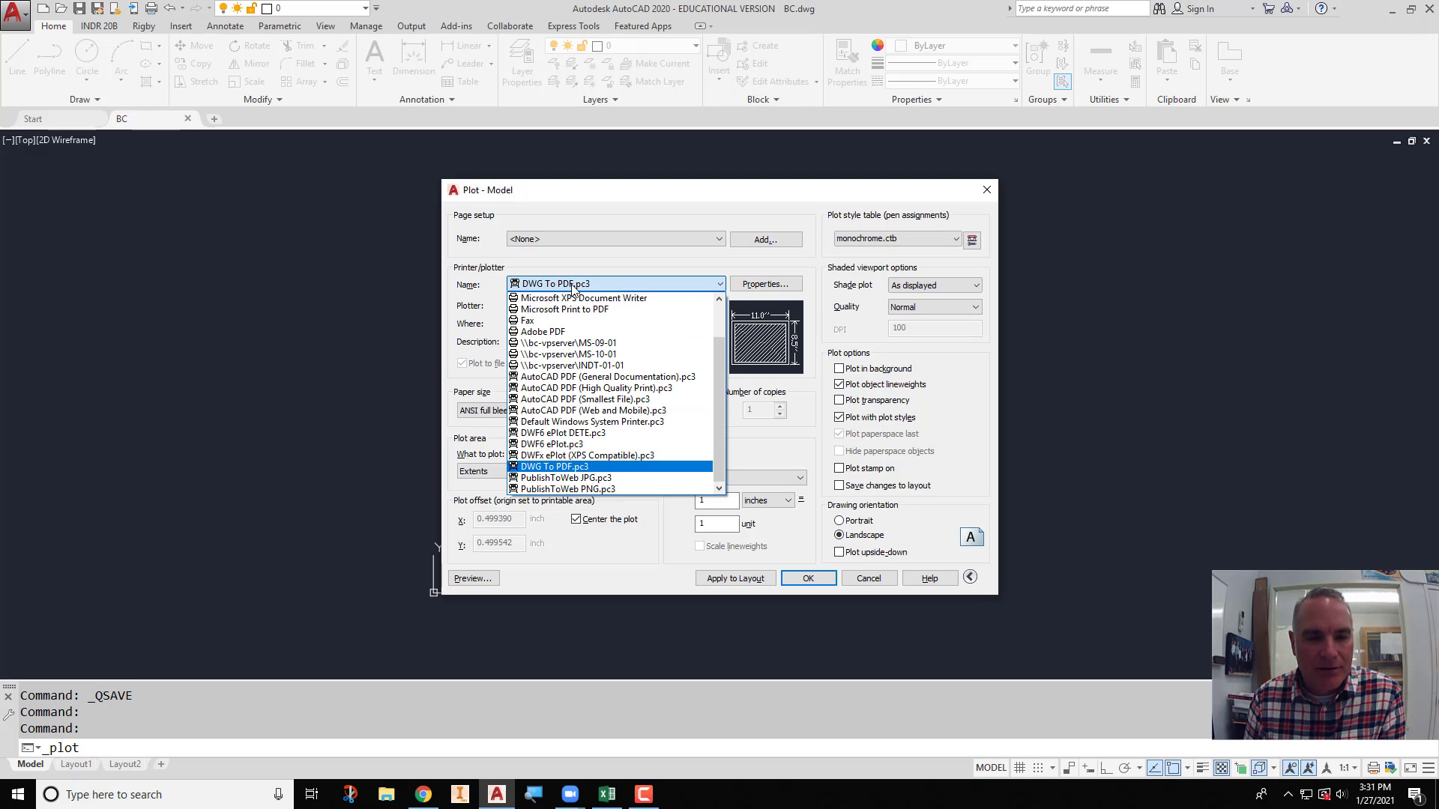
drag(719, 356, 718, 311)
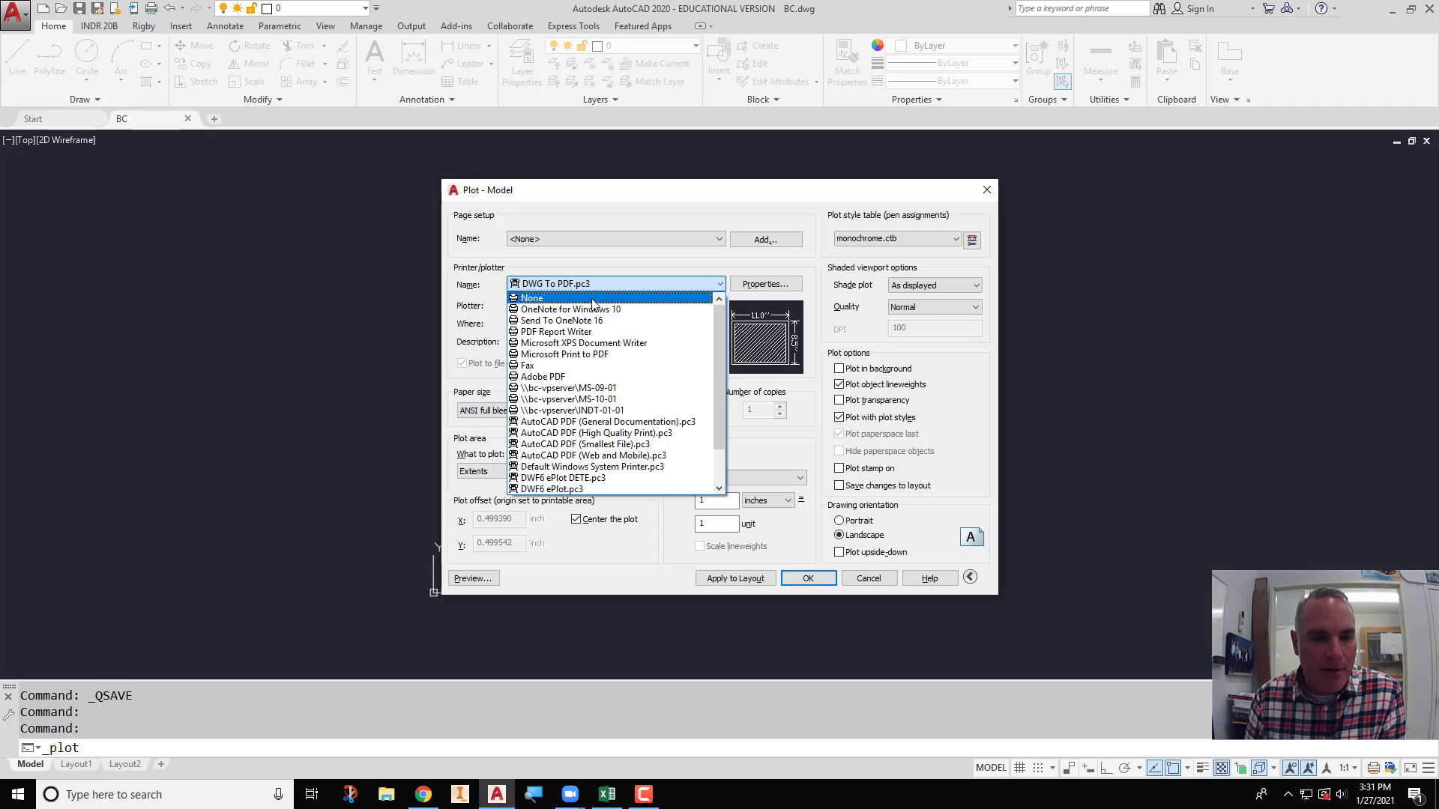
drag(717, 321, 721, 370)
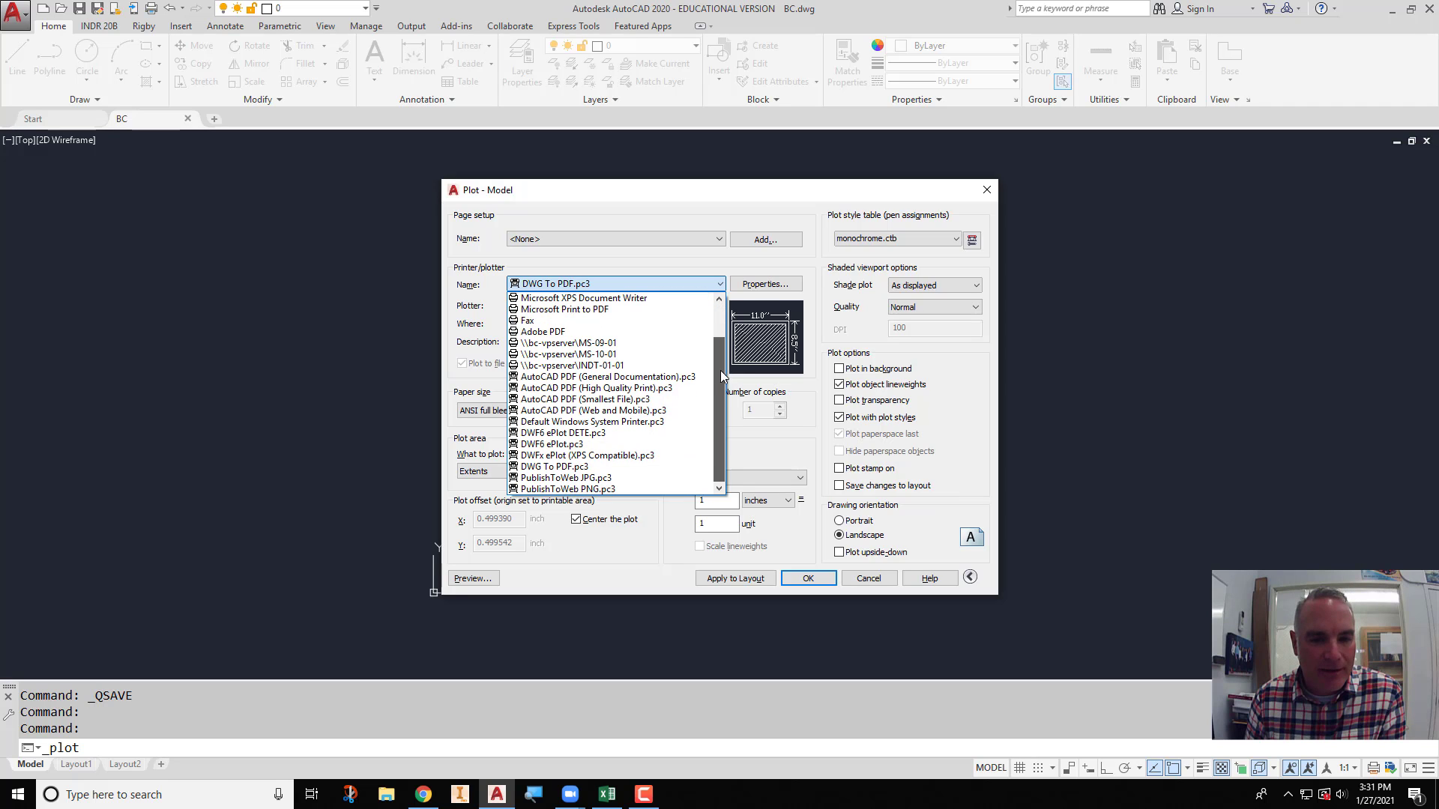
click(598, 466)
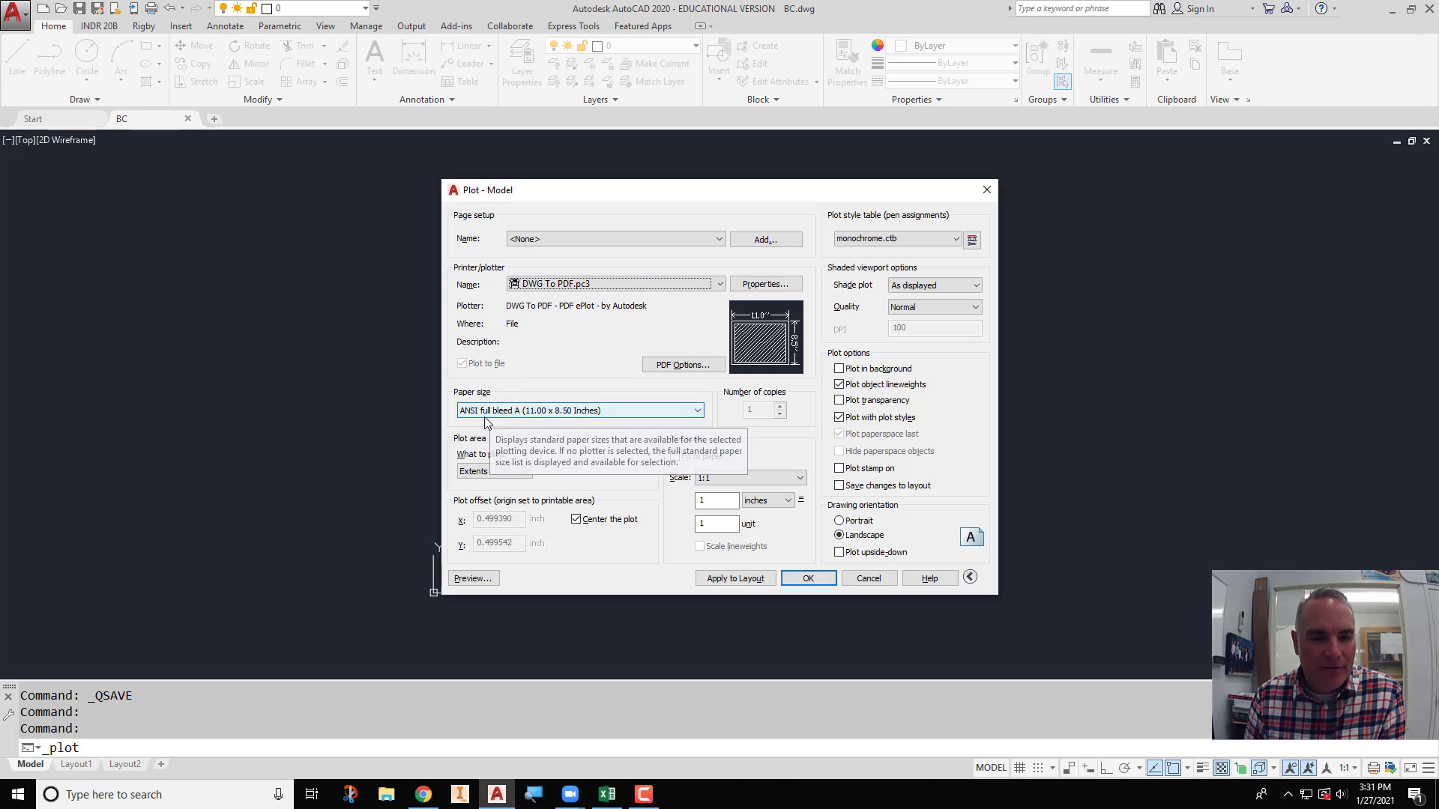
Set the plot's paper size to ANSI full bleed A (11.00 x 8.50 Inches).
click(538, 412)
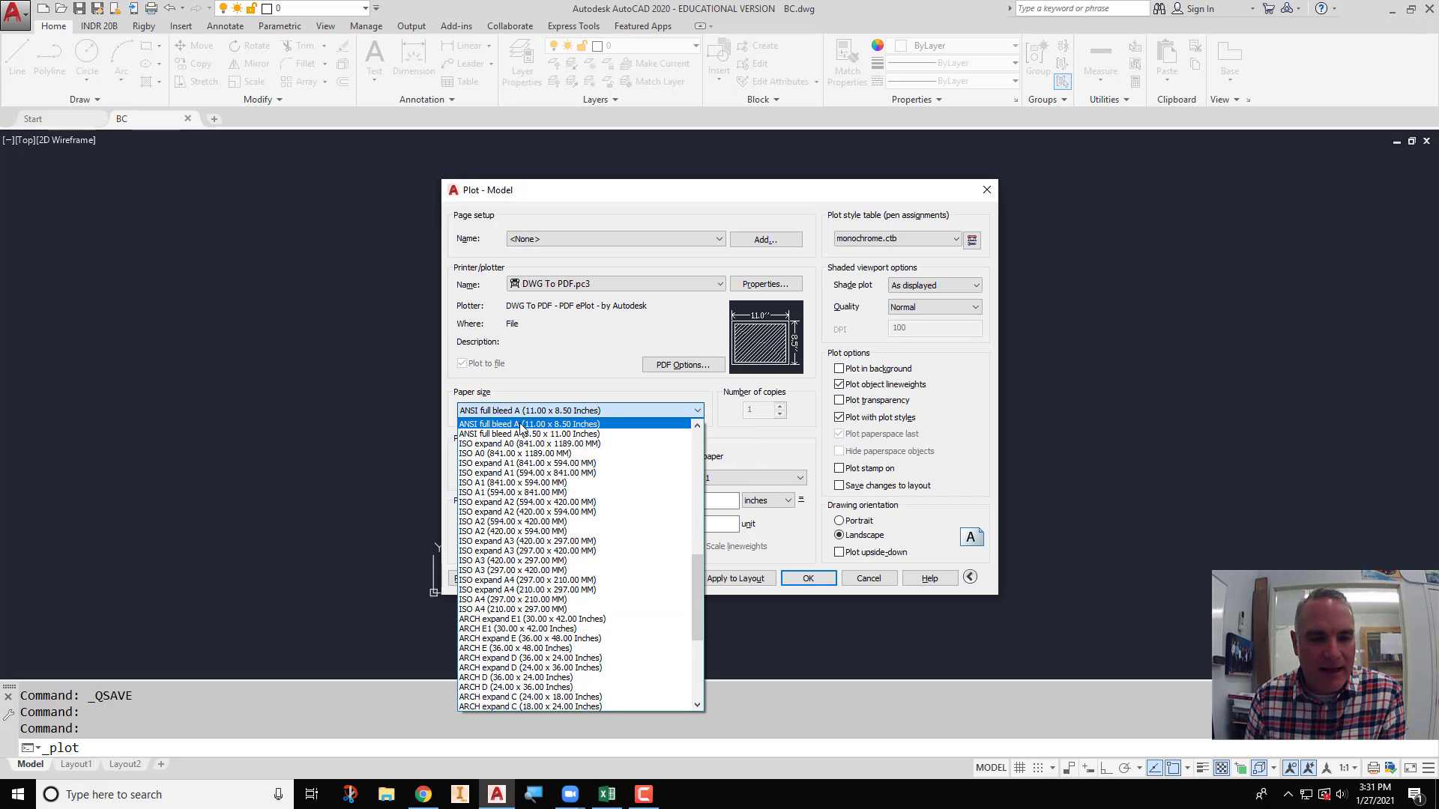
scroll(516, 448, up, 2)
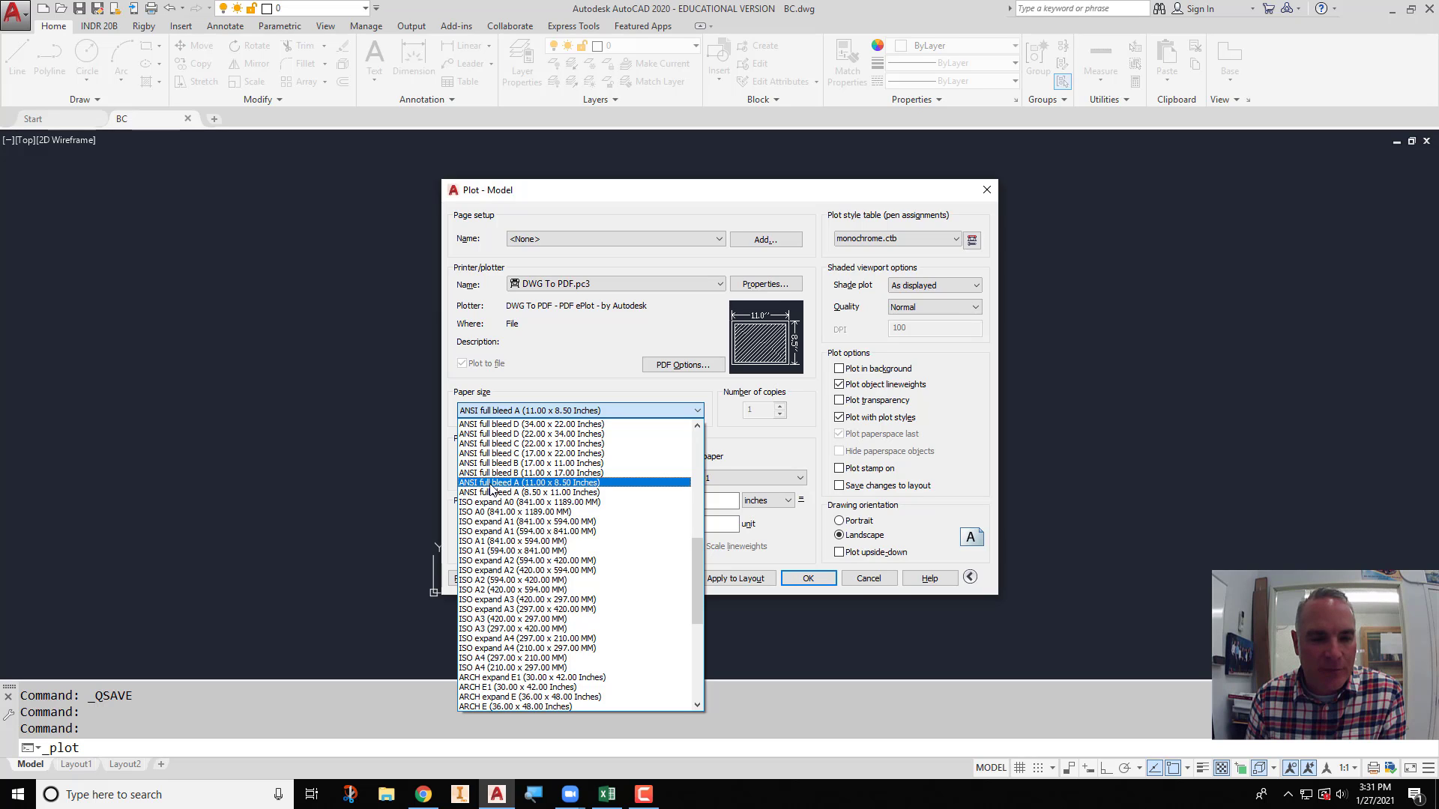
click(554, 482)
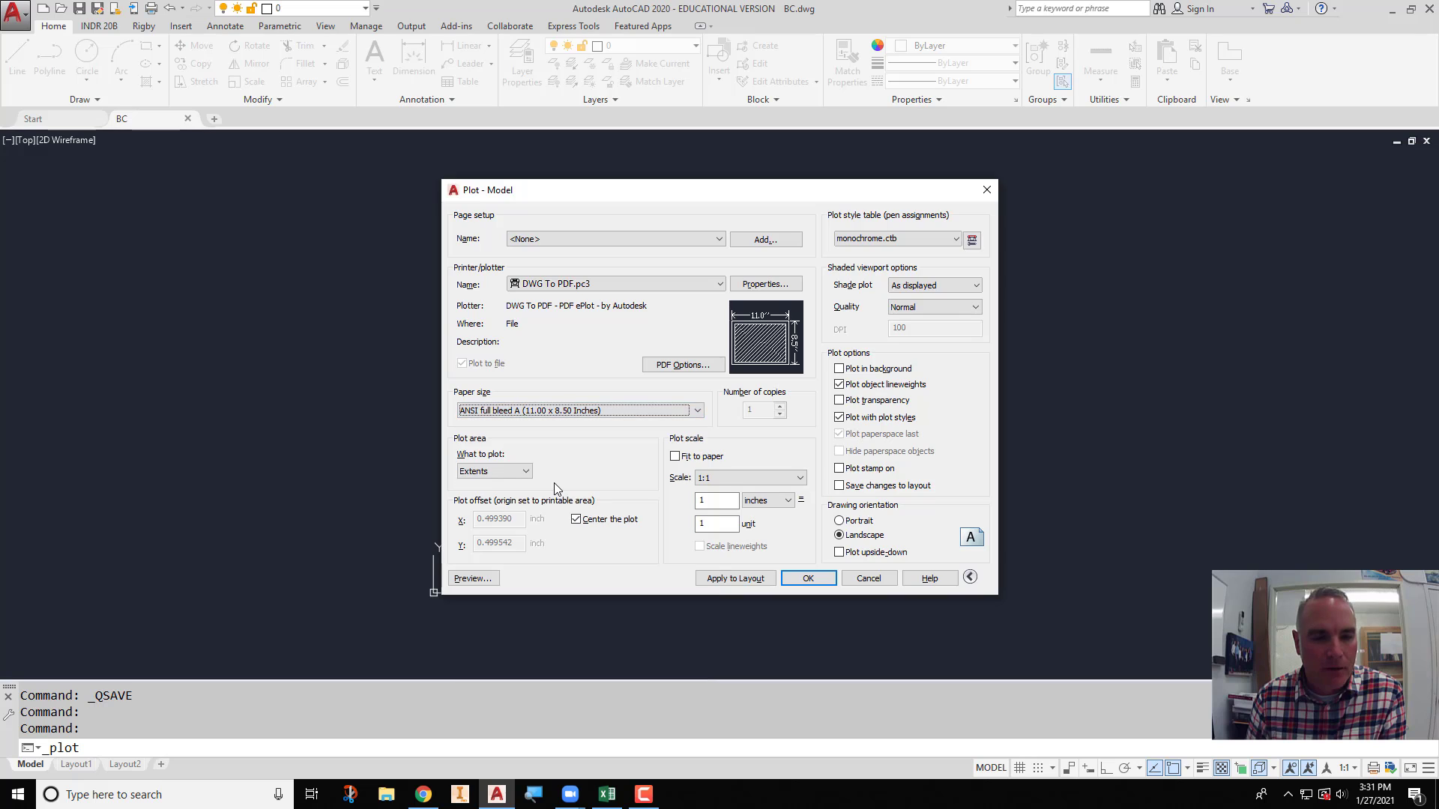
Set the plot area to Extents and keep the plot centered on the sheet.
click(488, 473)
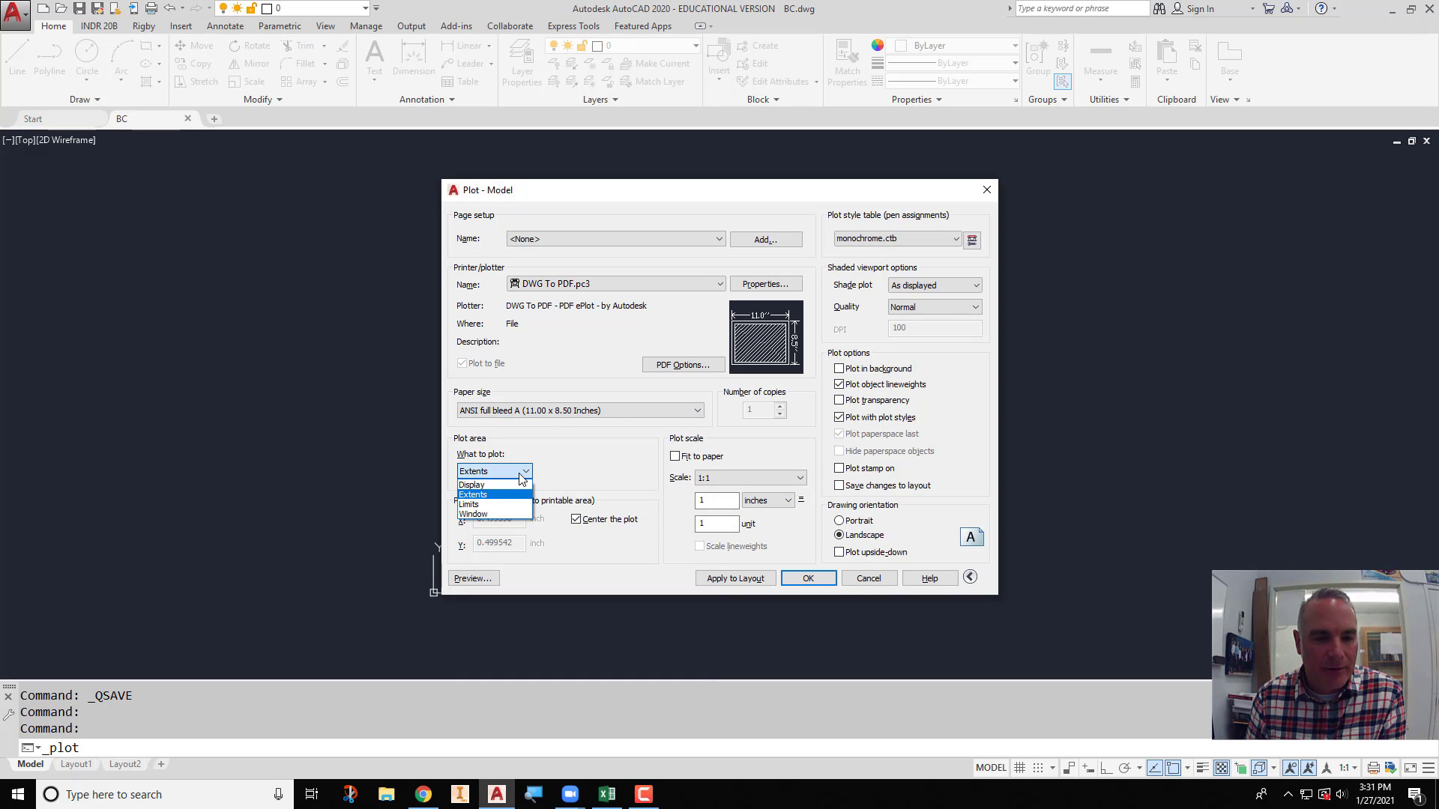
click(483, 495)
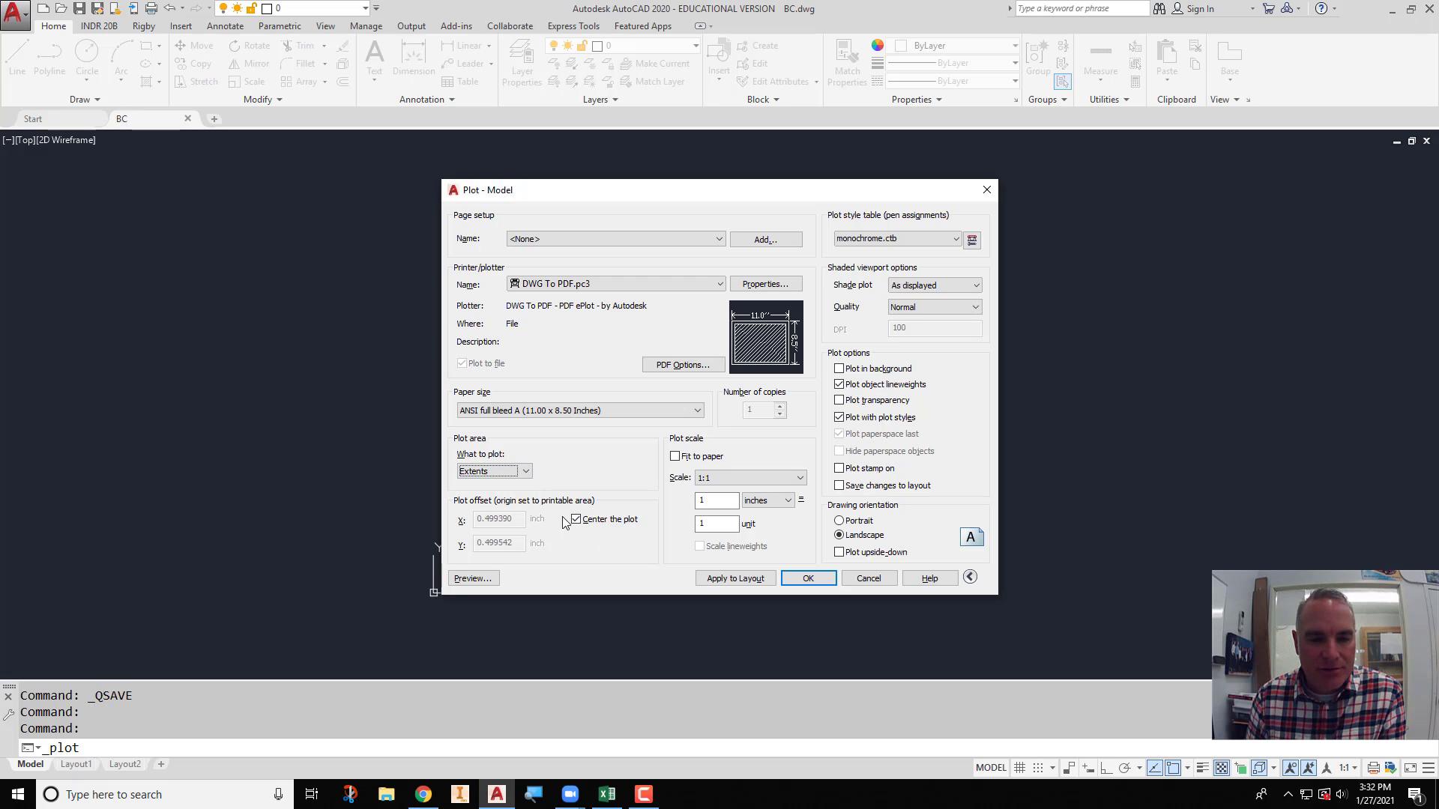
click(593, 520)
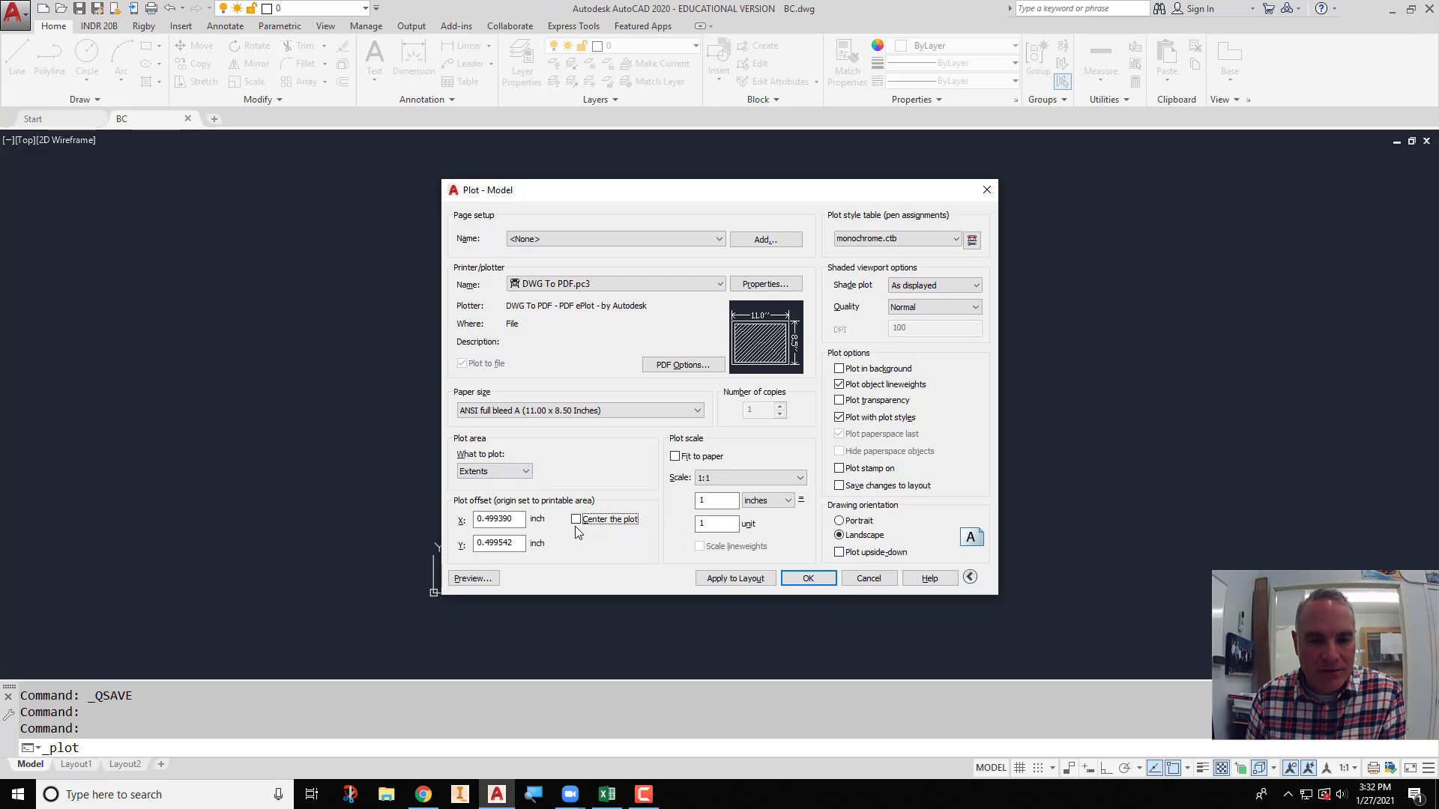
click(576, 520)
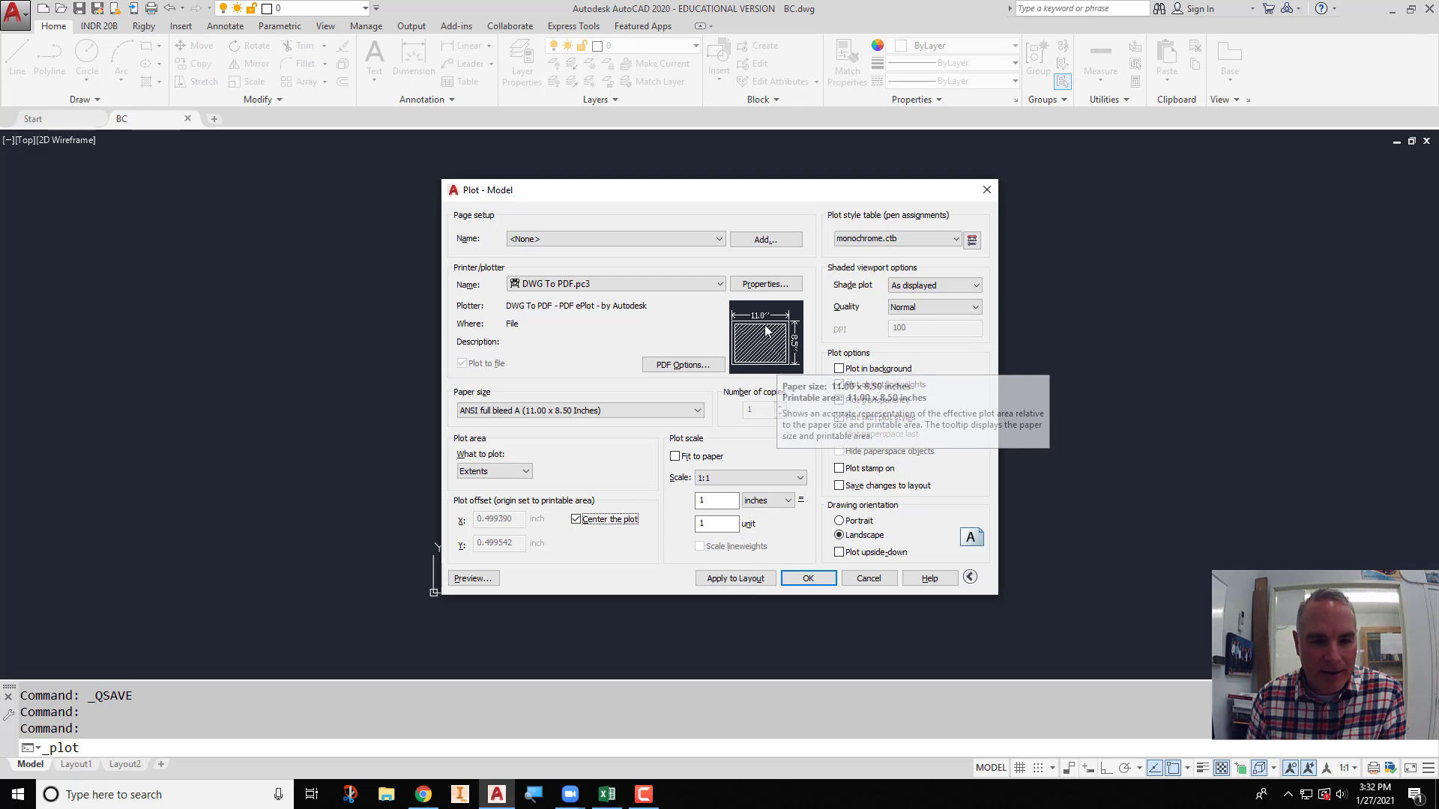
Set the plot scale to 1:1 with Fit to paper turned off.
click(676, 457)
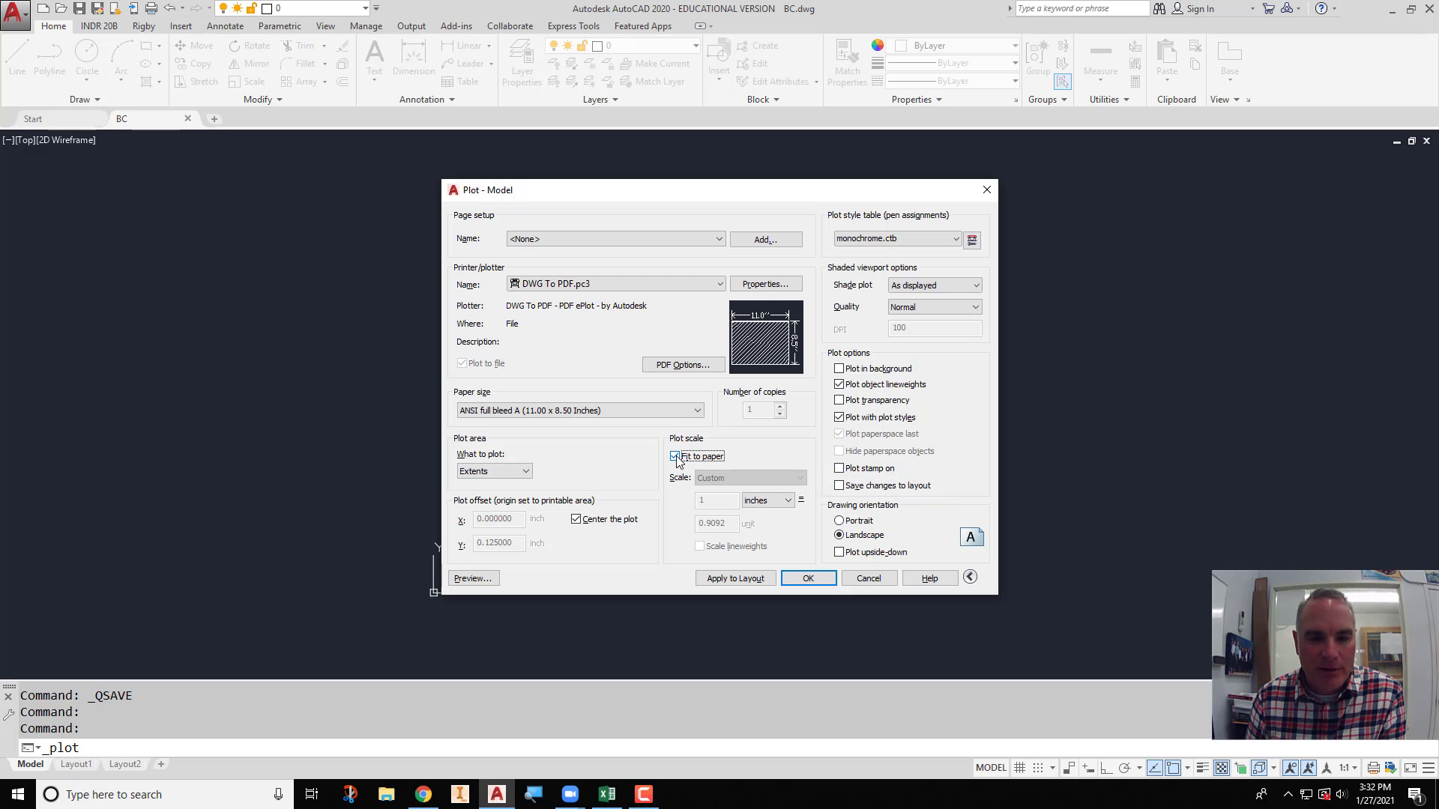
click(675, 457)
click(711, 479)
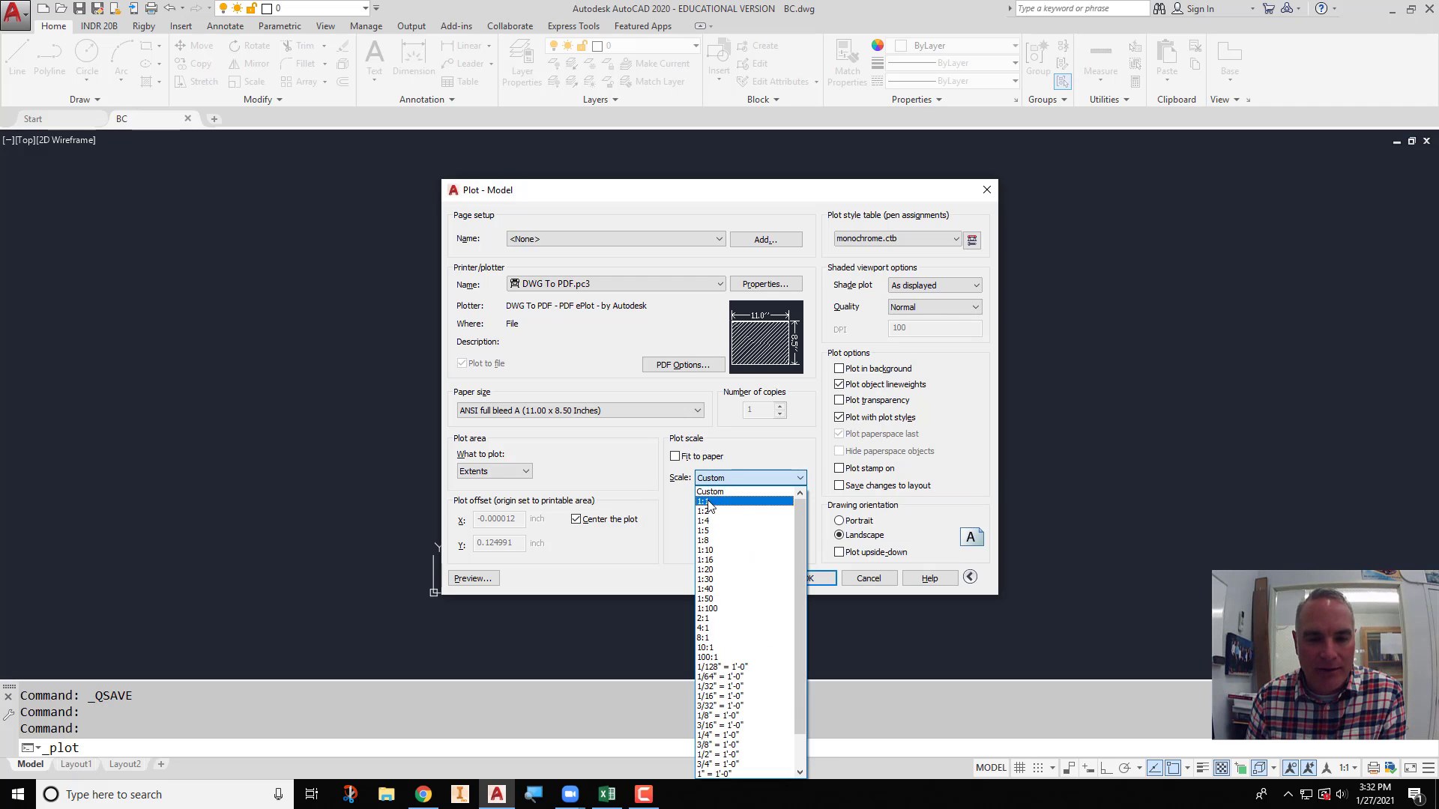
click(708, 501)
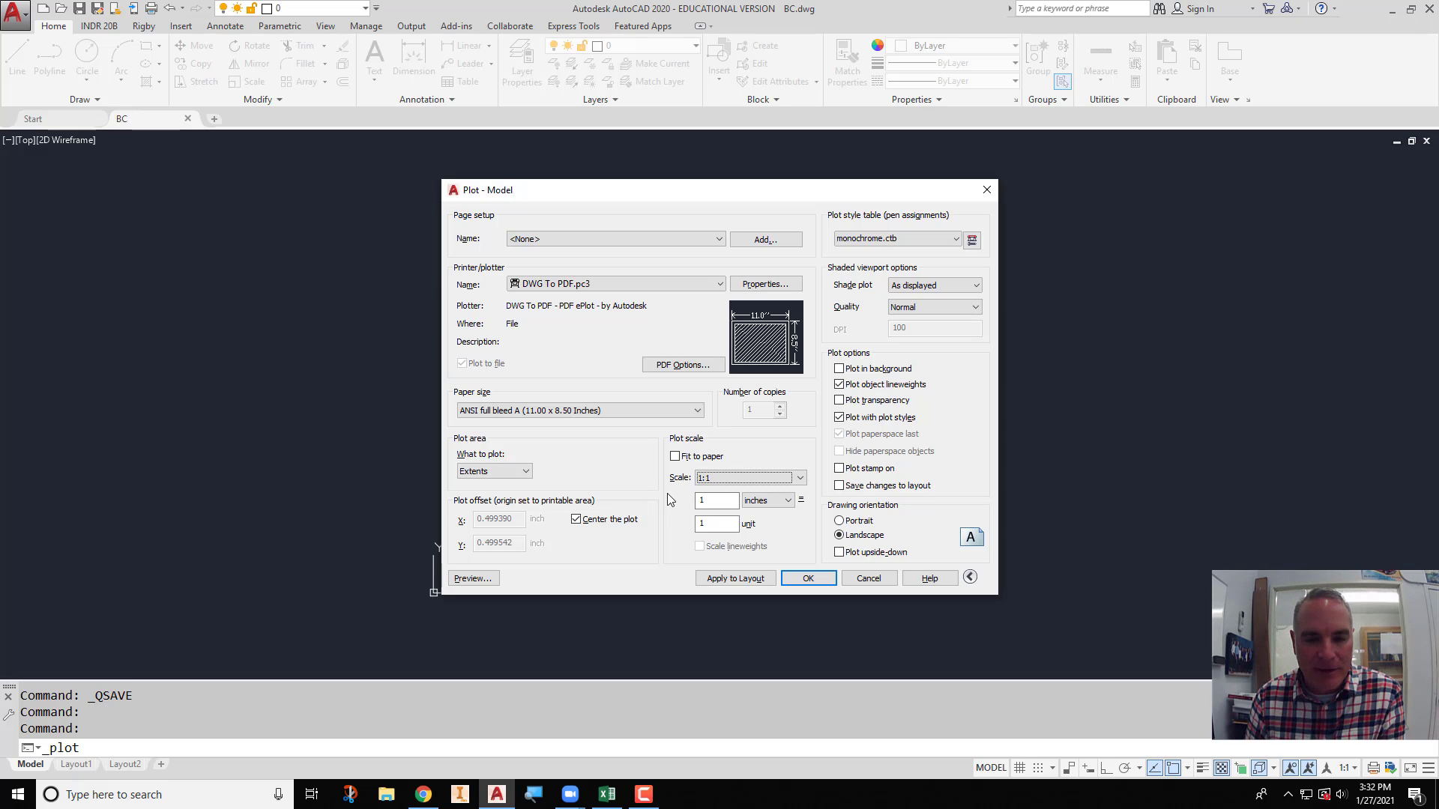
Choose the monochrome.ctb plot style table and assign it to all layouts.
click(883, 239)
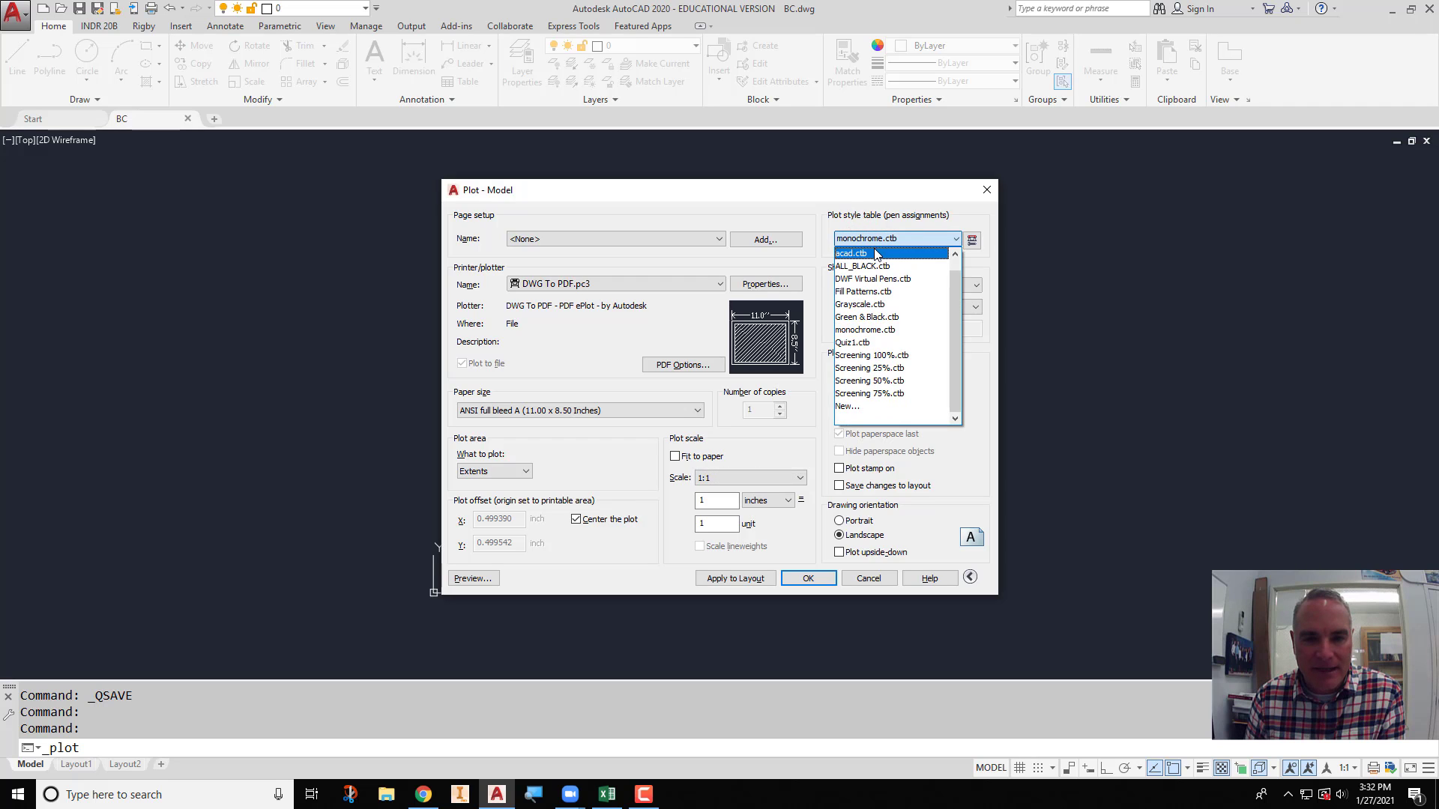
scroll(871, 257, up, 1)
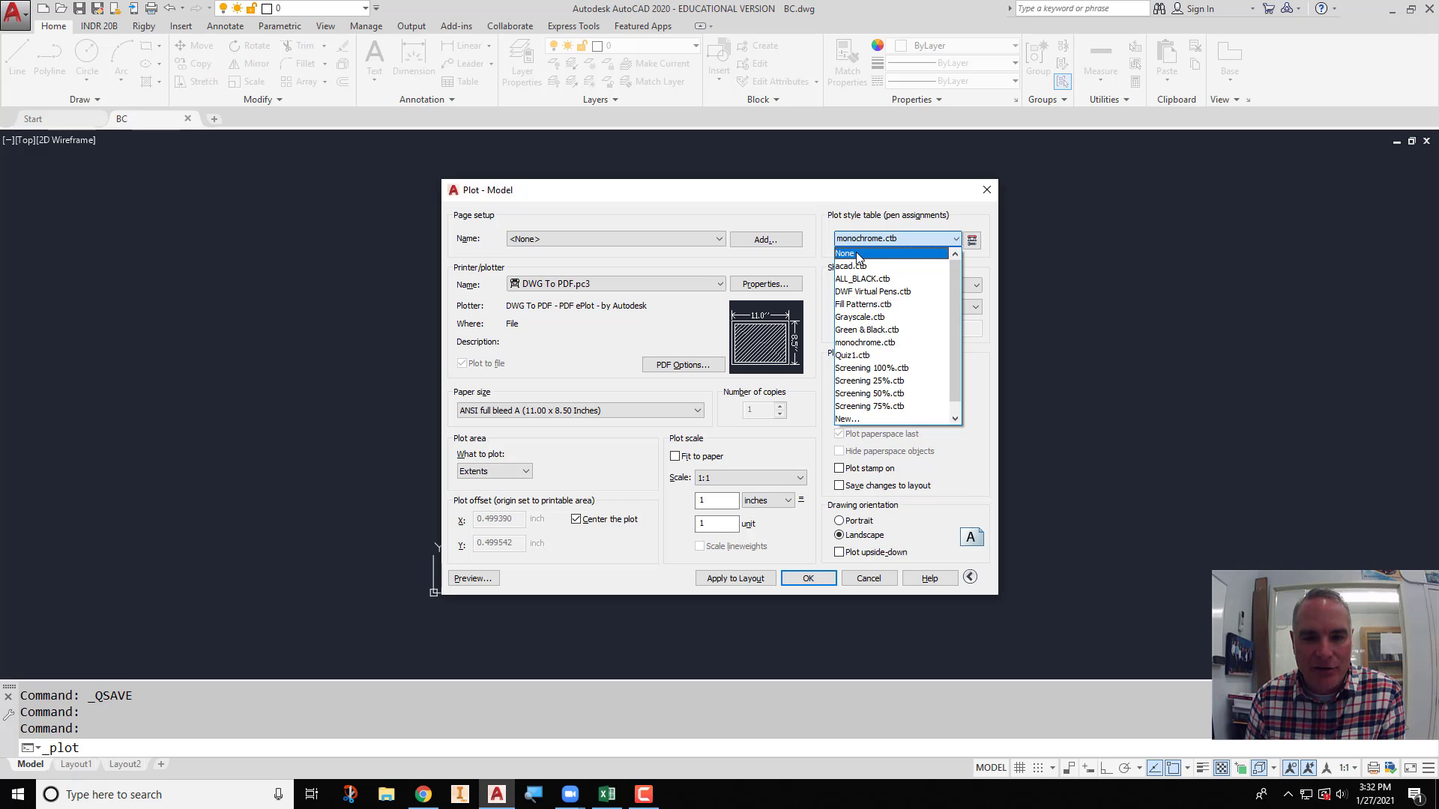
click(866, 344)
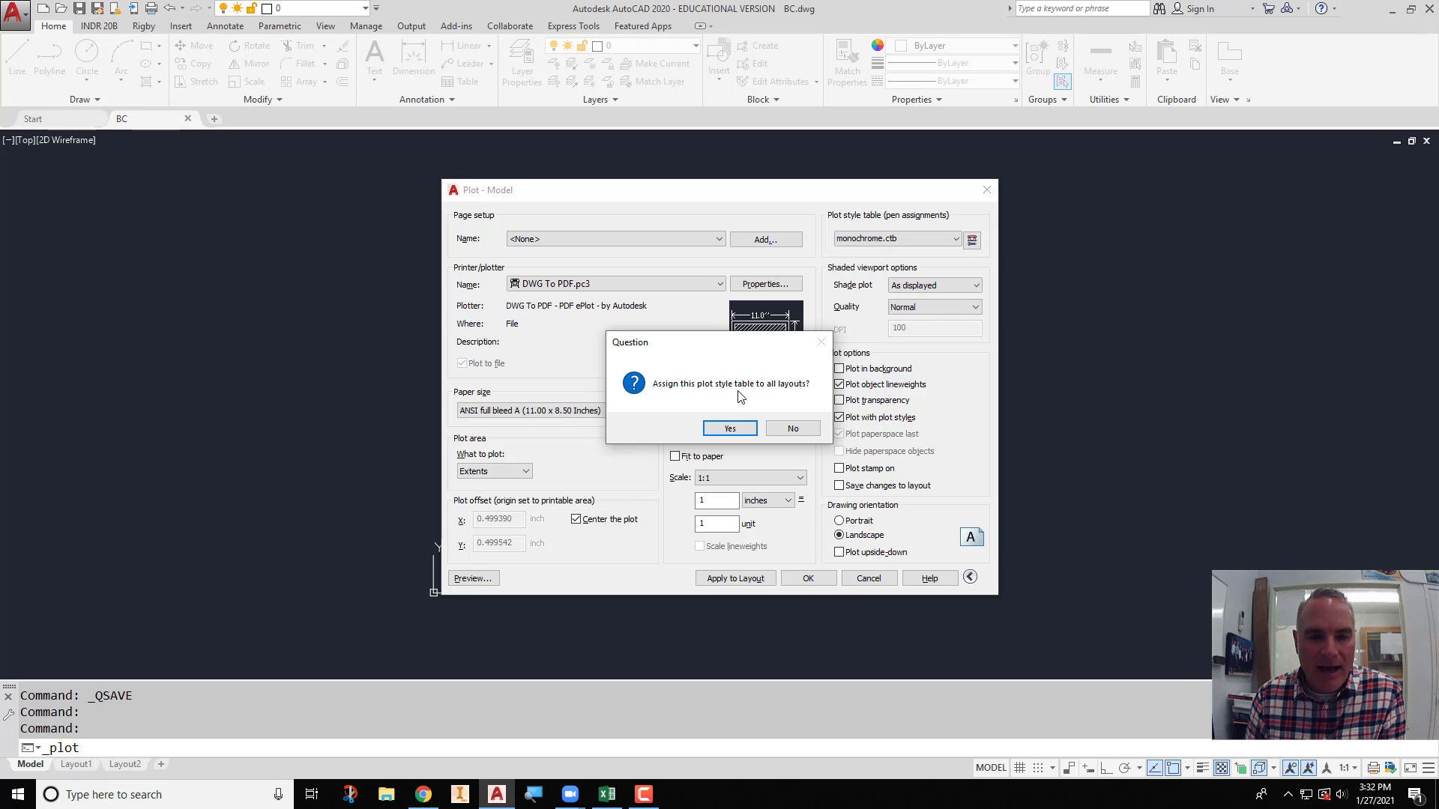
click(733, 429)
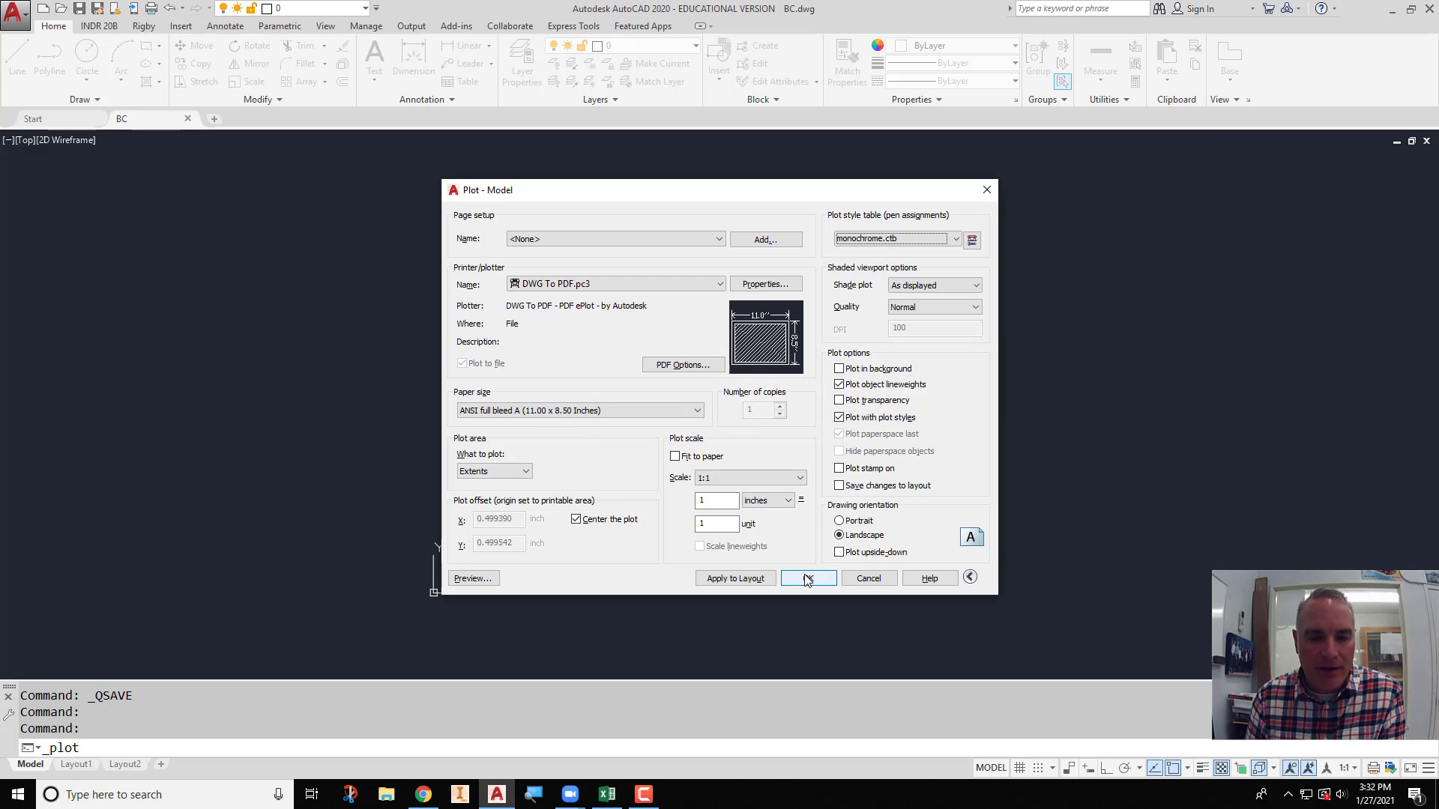
Preview the plot and output it from there, saving it as BC-Model.pdf on the Desktop.
click(481, 582)
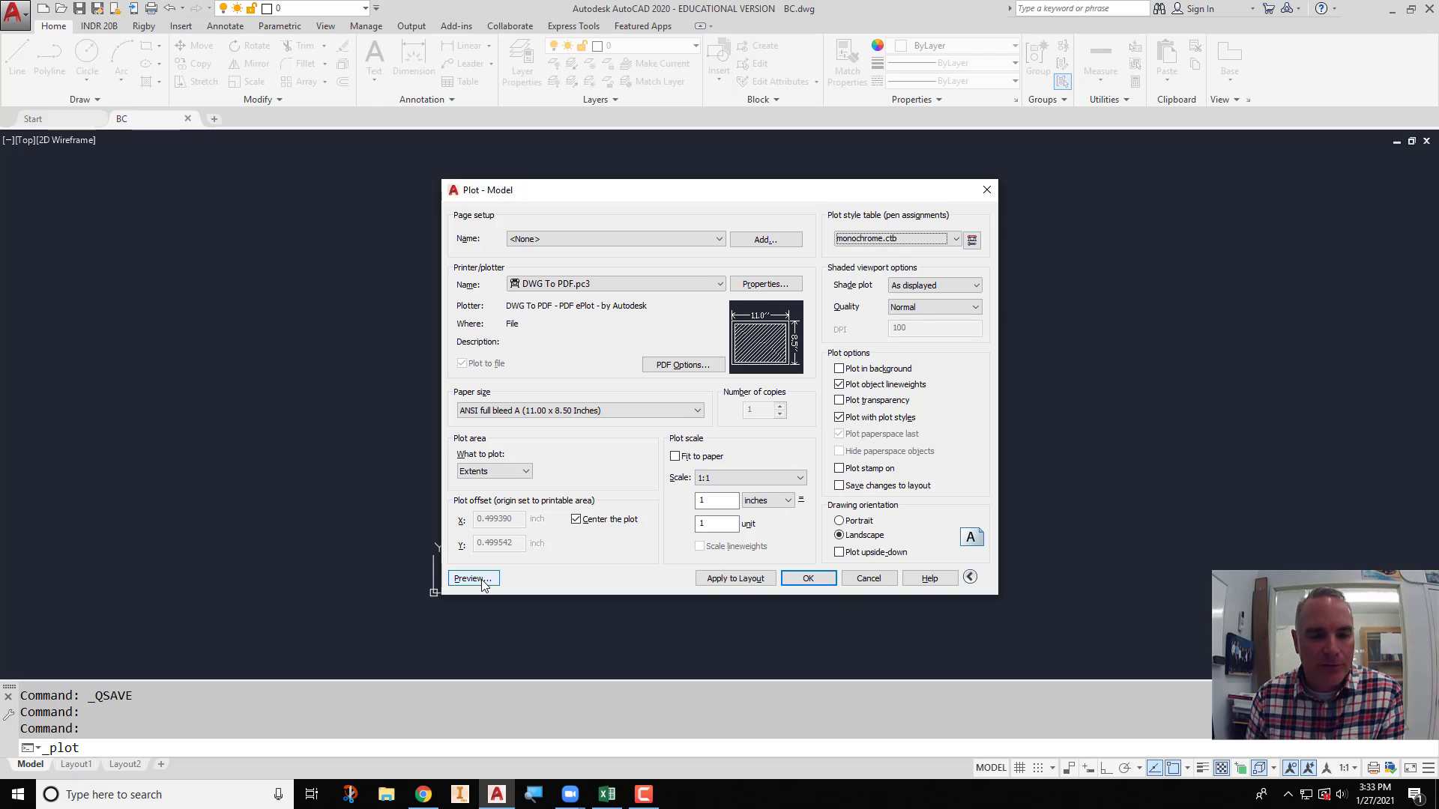
click(473, 578)
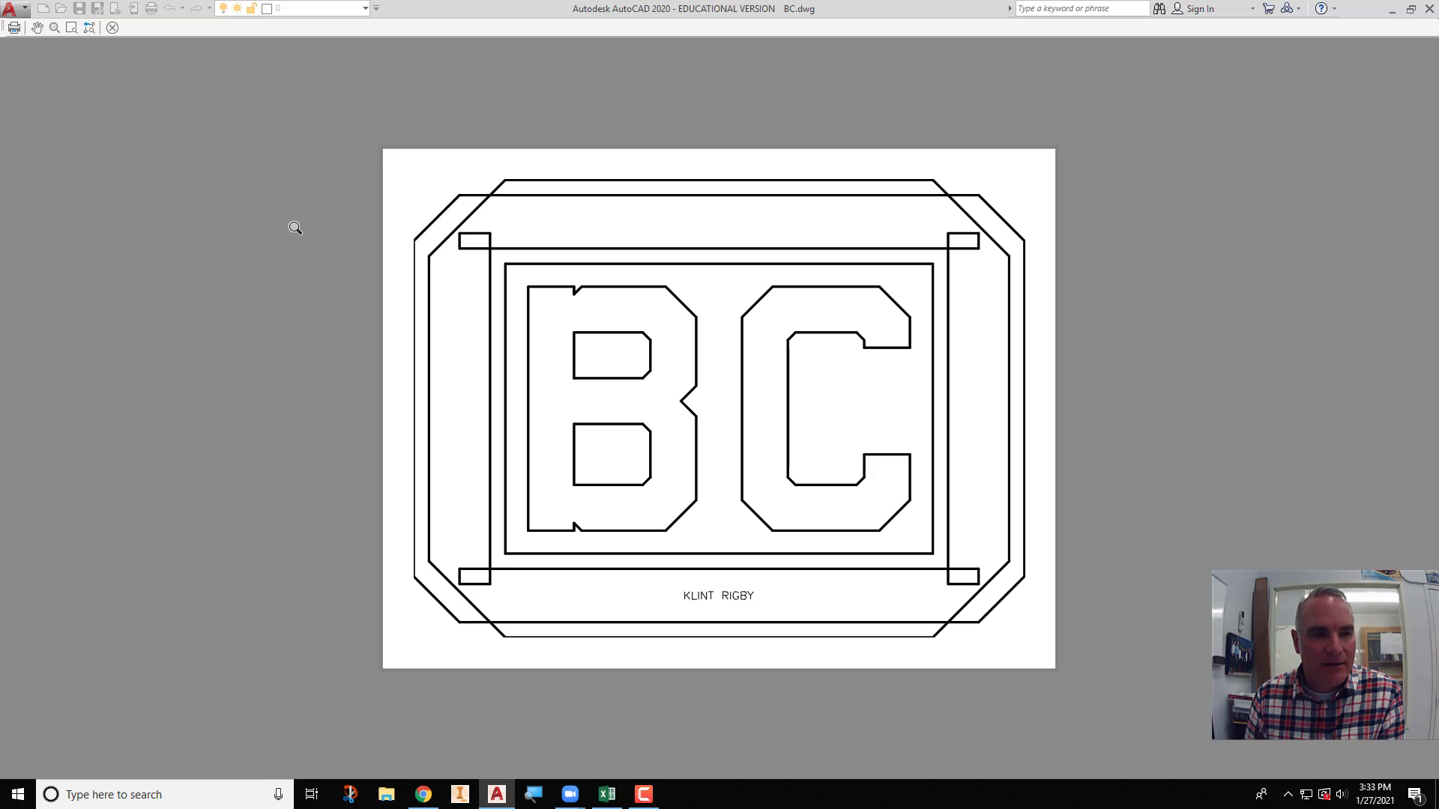
click(14, 27)
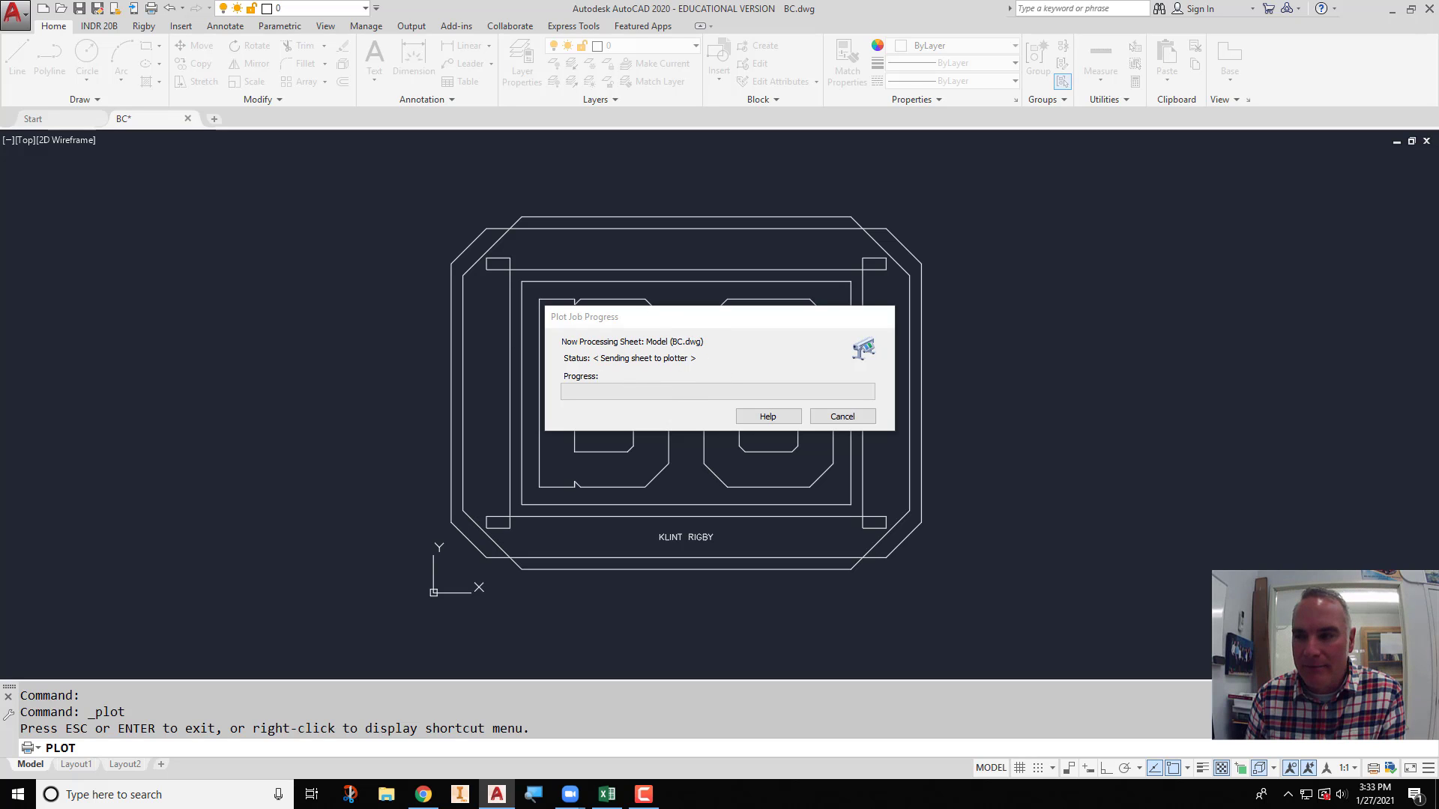
drag(671, 161, 579, 173)
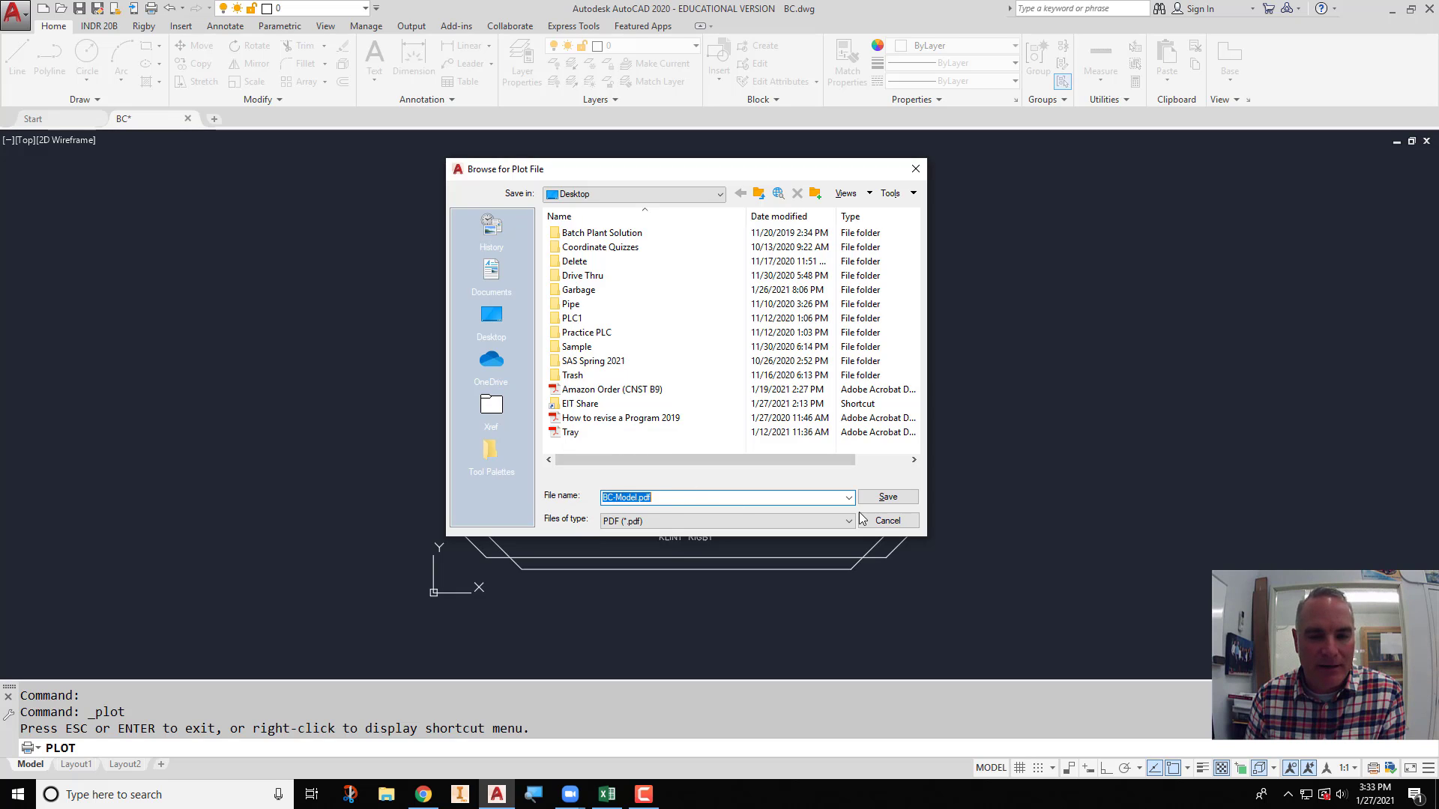
click(889, 498)
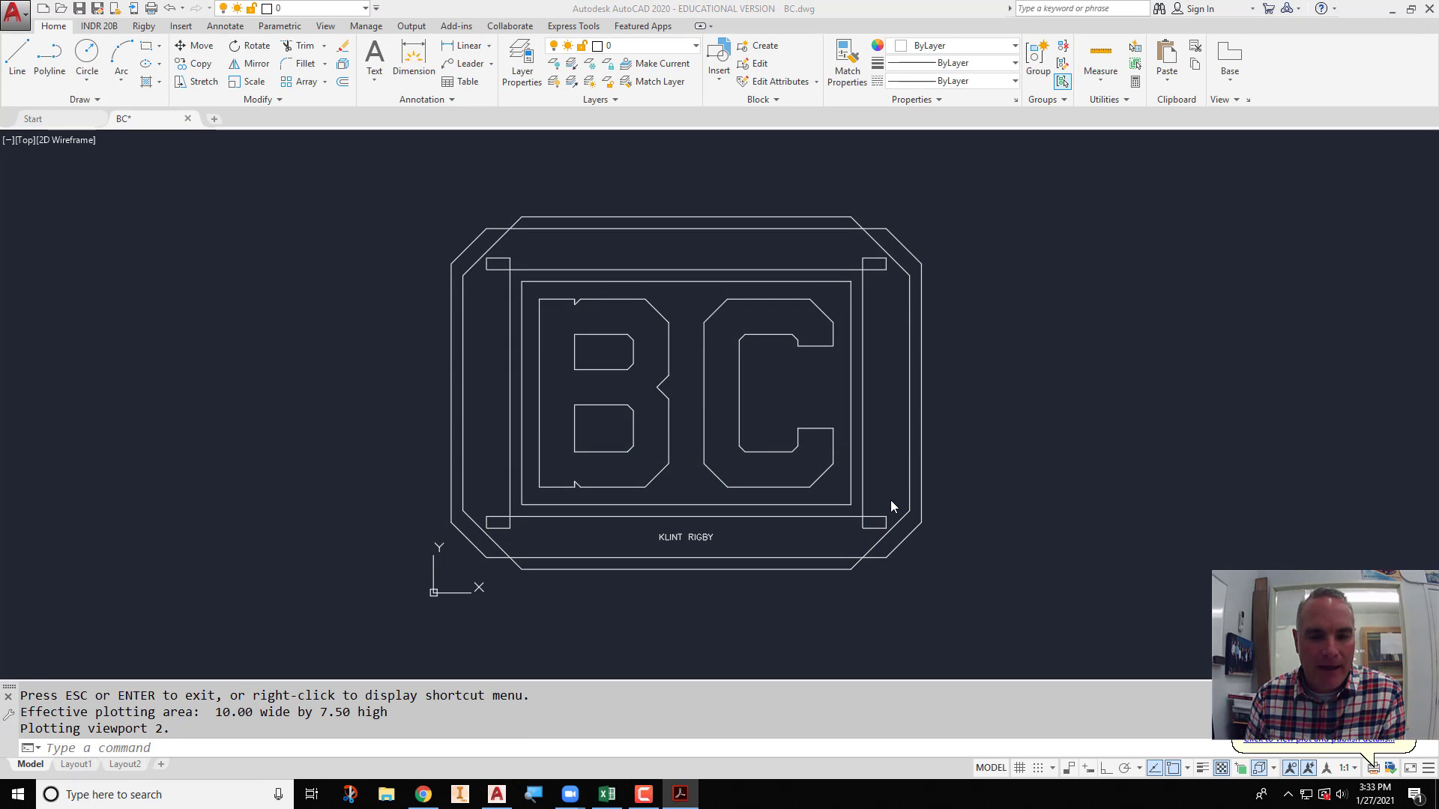